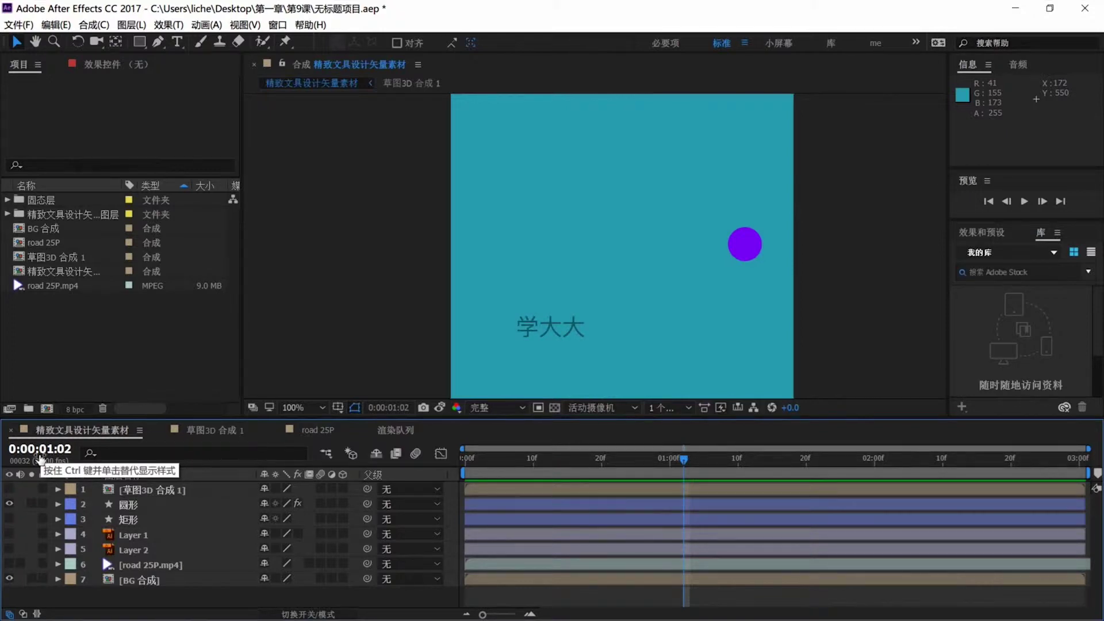
Switch the timeline to frame-number display, move the playhead to frame 39, and restore the timecode display
{"action": "left_click", "coordinate": [39, 459], "text": "ctrl"}
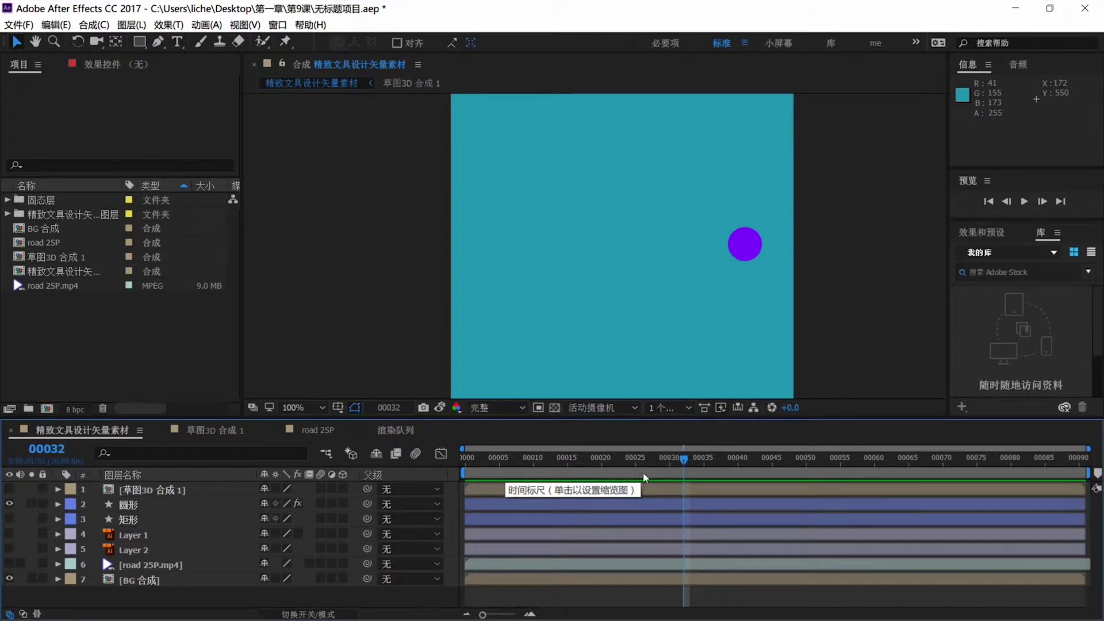
{"action": "left_click_drag", "start_coordinate": [684, 458], "coordinate": [731, 459]}
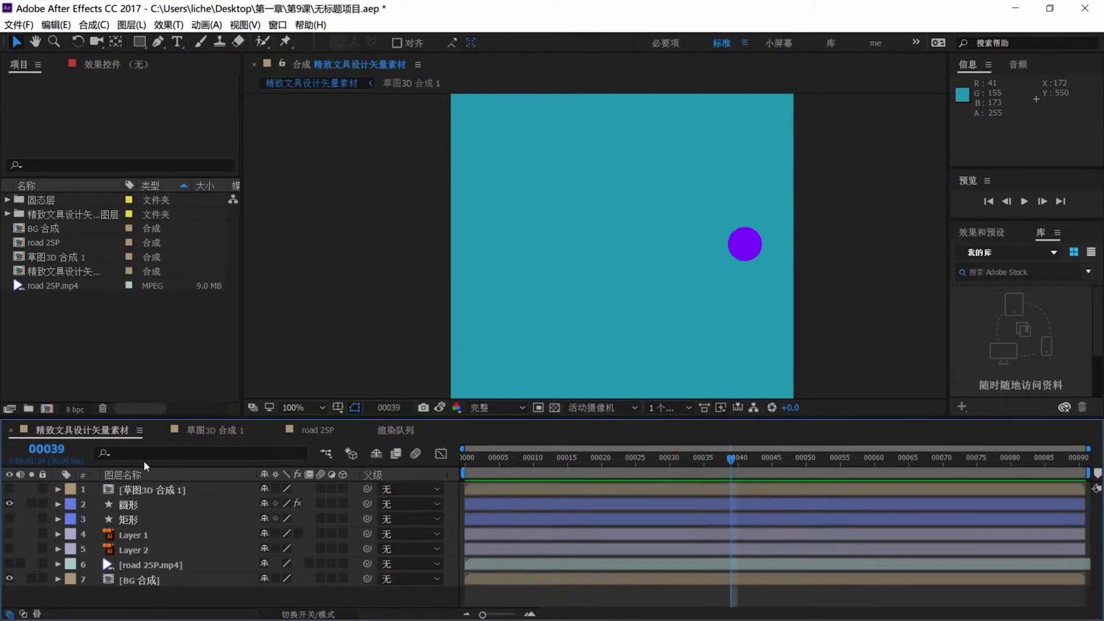
{"action": "left_click", "coordinate": [36, 459], "text": "ctrl"}
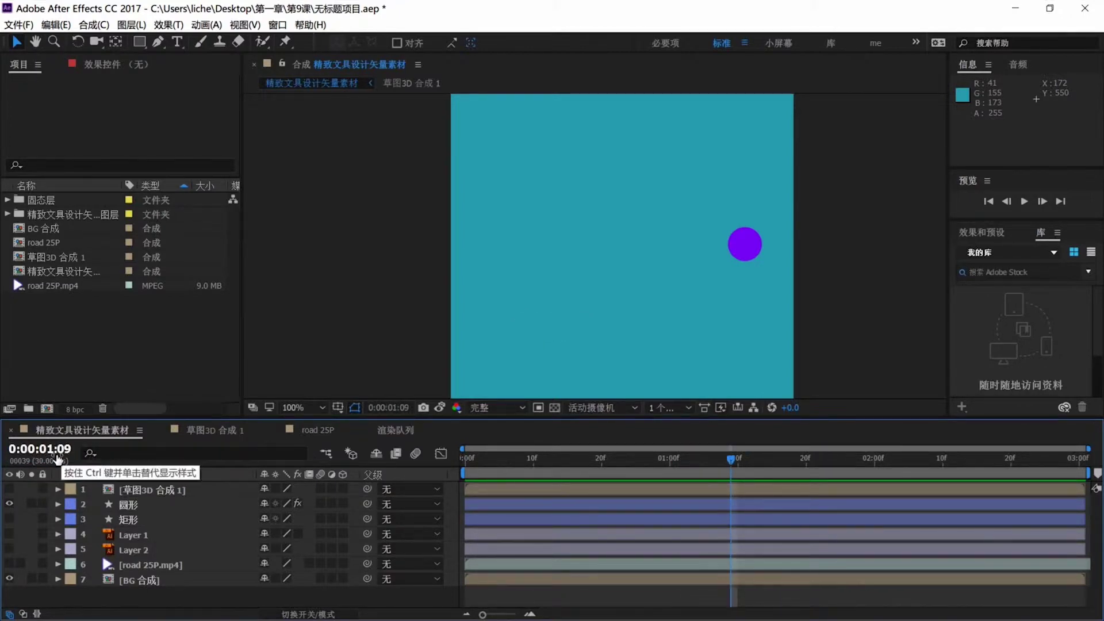
Filter the timeline's layers by "BG", and clear the filter to list every layer again
{"action": "left_click", "coordinate": [115, 454]}
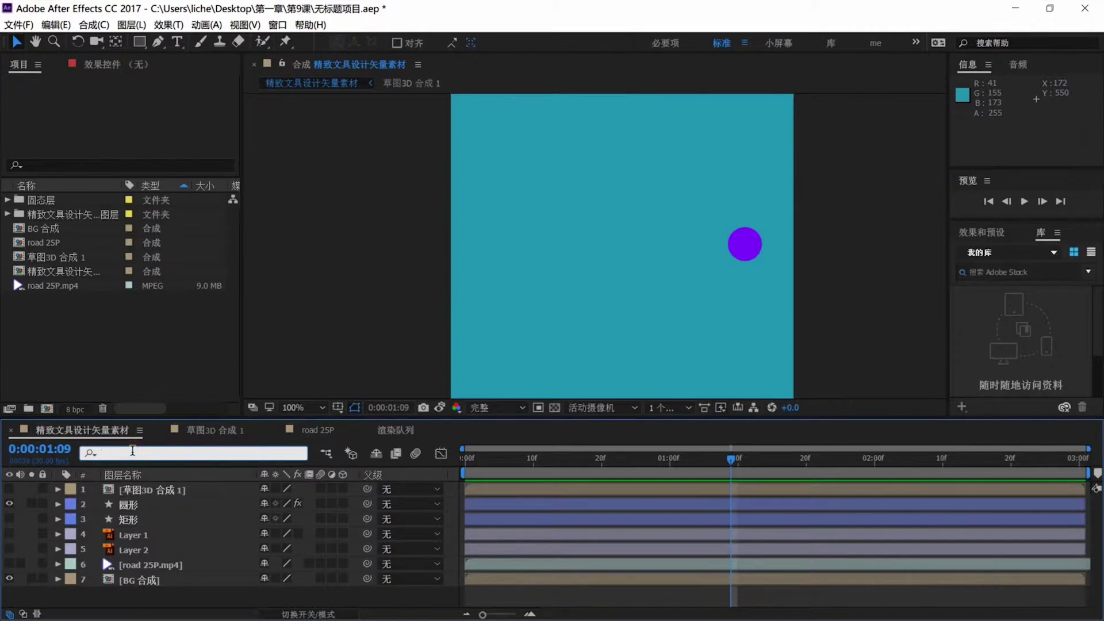
{"action": "type", "text": "BG"}
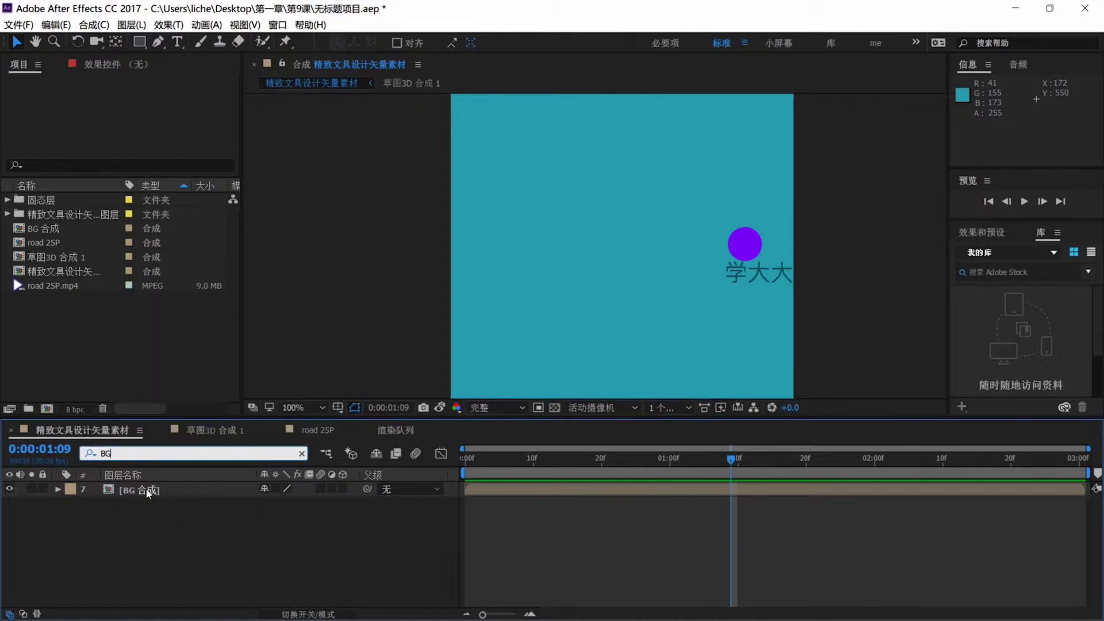
{"action": "key", "text": "BackSpace"}
{"action": "key", "text": "BackSpace"}
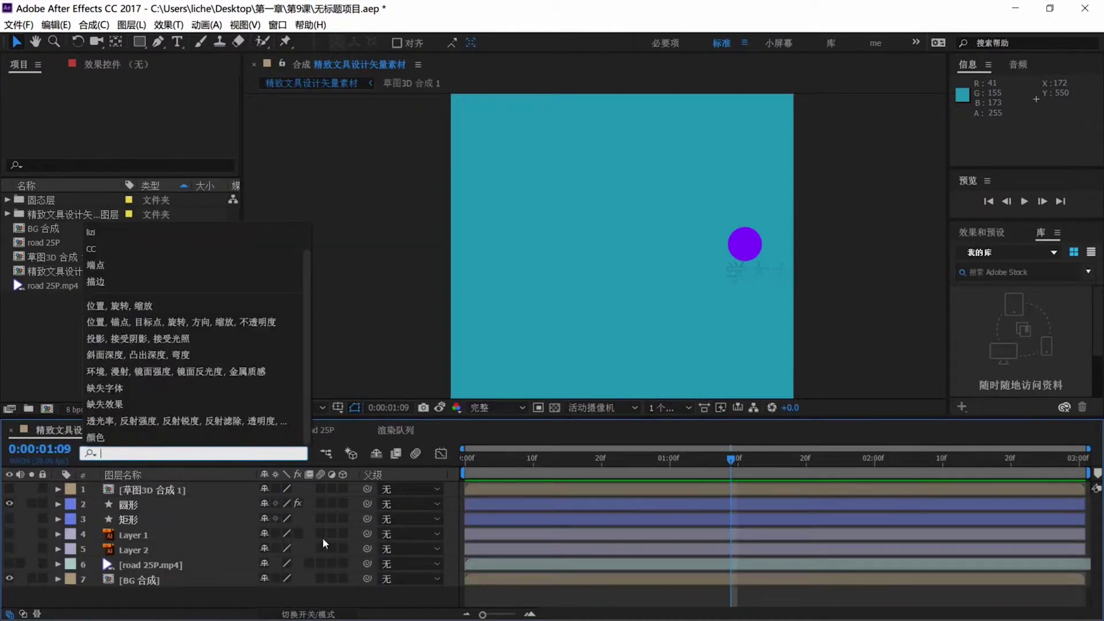
View the composition mini-flowchart of 精致文具设计矢量素材 and dismiss it
{"action": "left_click", "coordinate": [318, 459]}
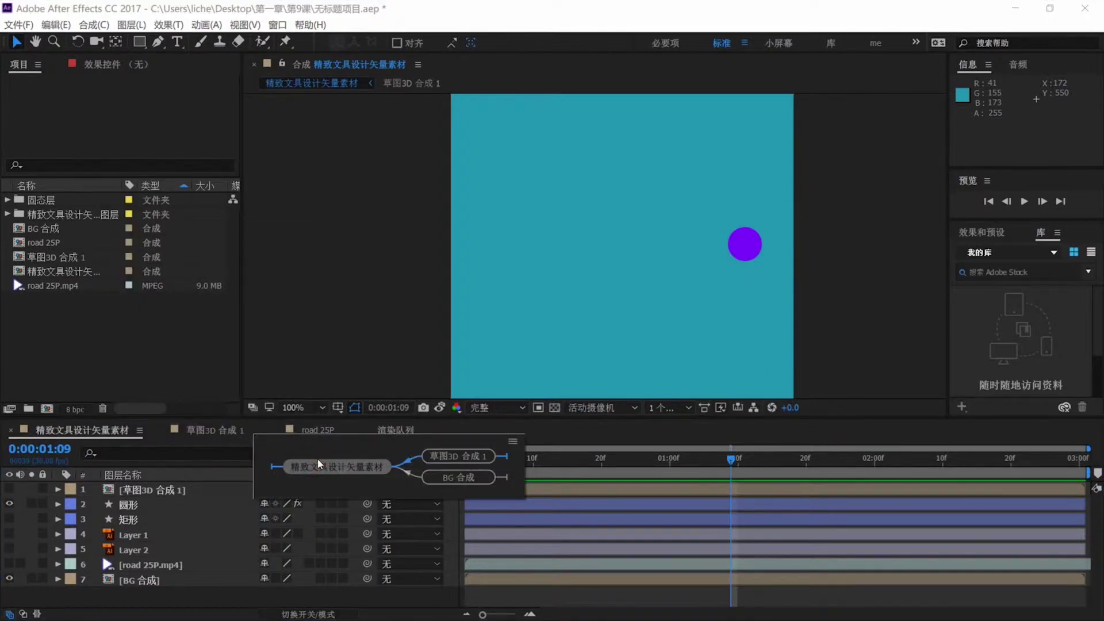
{"action": "left_click", "coordinate": [318, 458]}
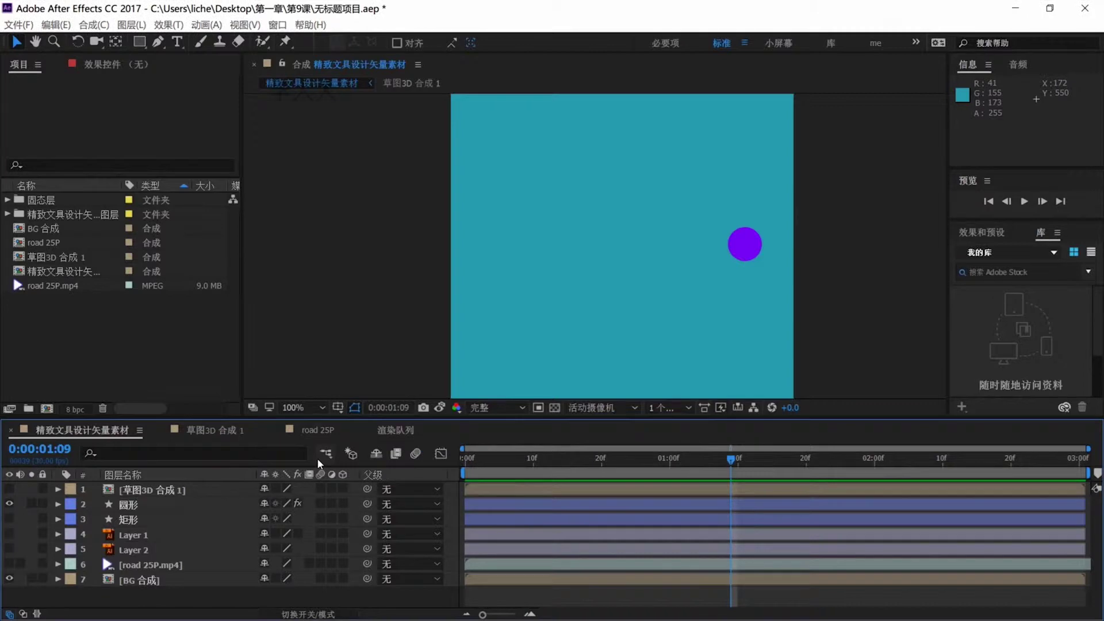
{"action": "left_click", "coordinate": [317, 458]}
{"action": "left_click", "coordinate": [319, 462]}
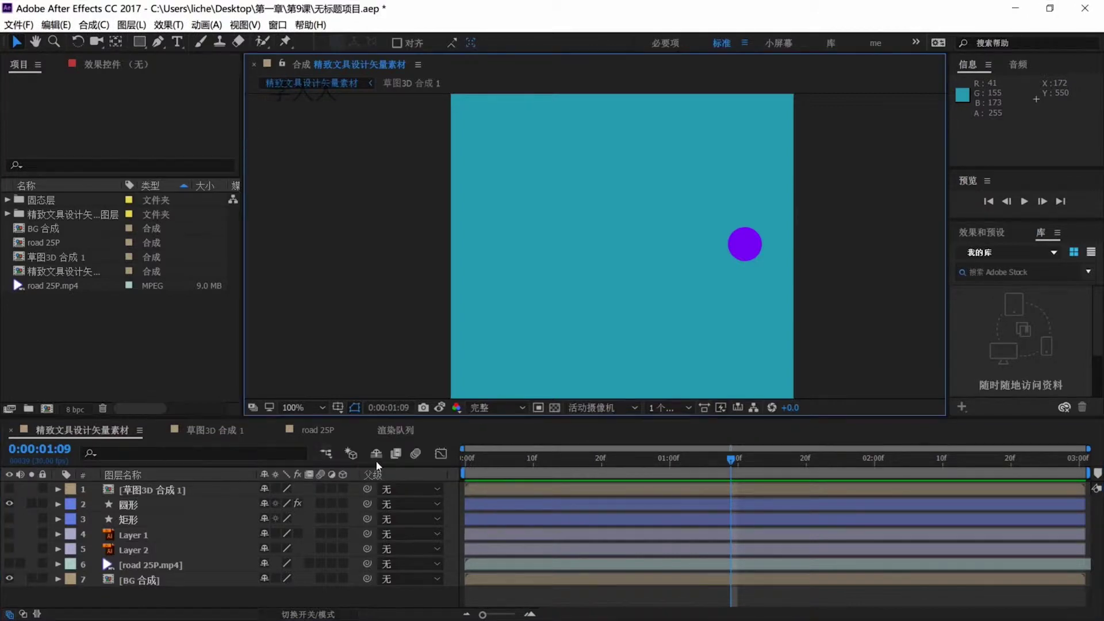
Open the full composition flowchart and reposition the 摄像机 1, 草图3D and 4: BG nodes
{"action": "left_click", "coordinate": [751, 407]}
{"action": "left_click", "coordinate": [455, 205]}
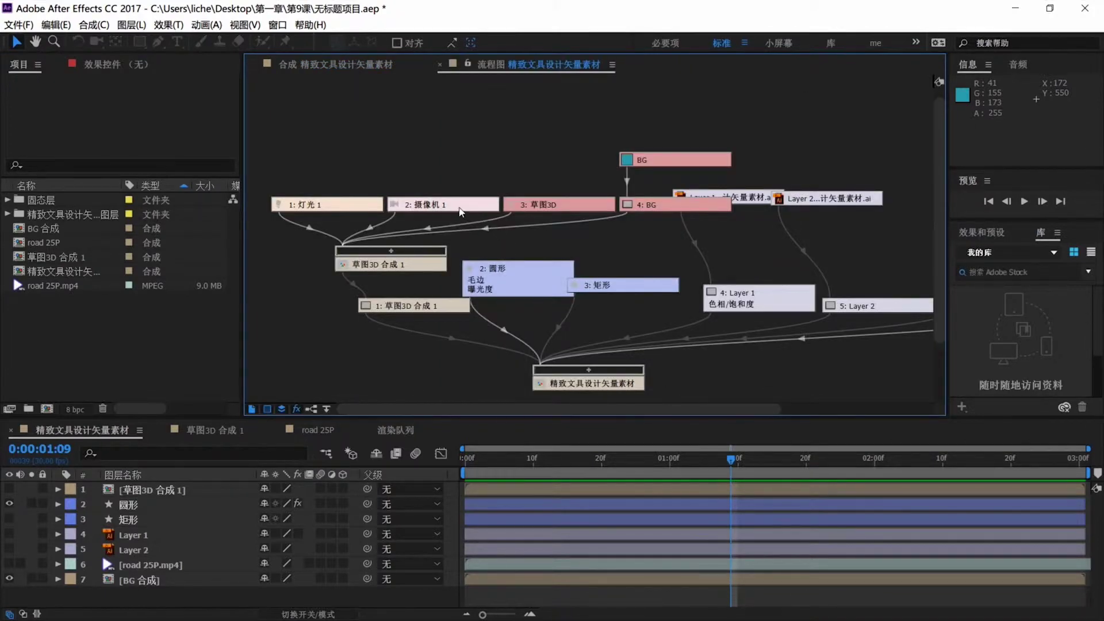
{"action": "left_click_drag", "start_coordinate": [456, 183], "coordinate": [458, 159]}
{"action": "left_click_drag", "start_coordinate": [576, 205], "coordinate": [565, 184]}
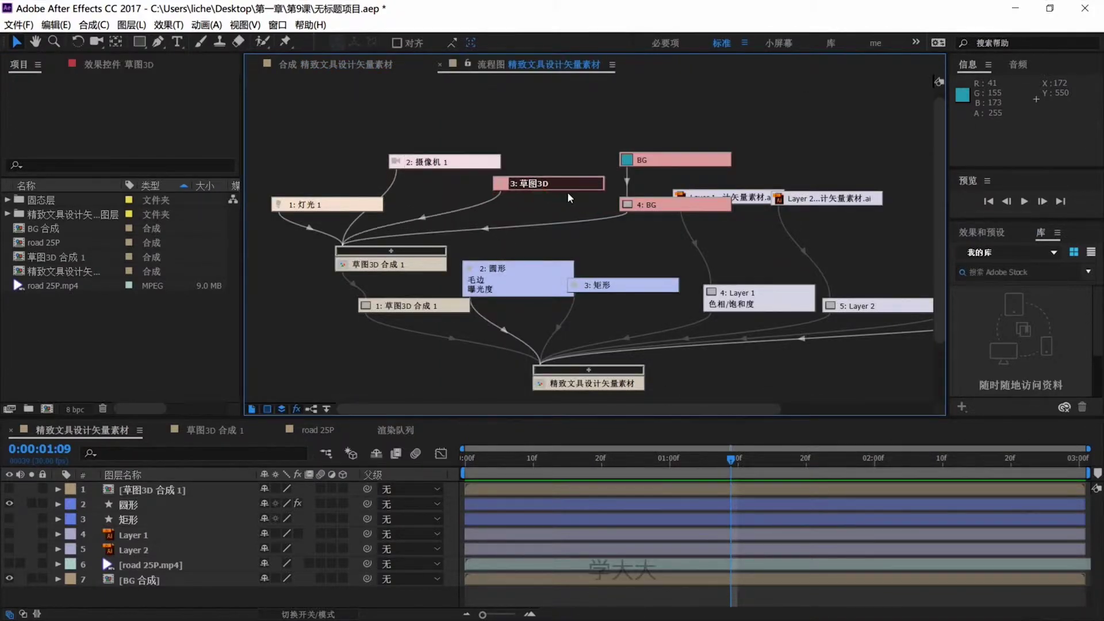
{"action": "left_click_drag", "start_coordinate": [629, 211], "coordinate": [633, 224]}
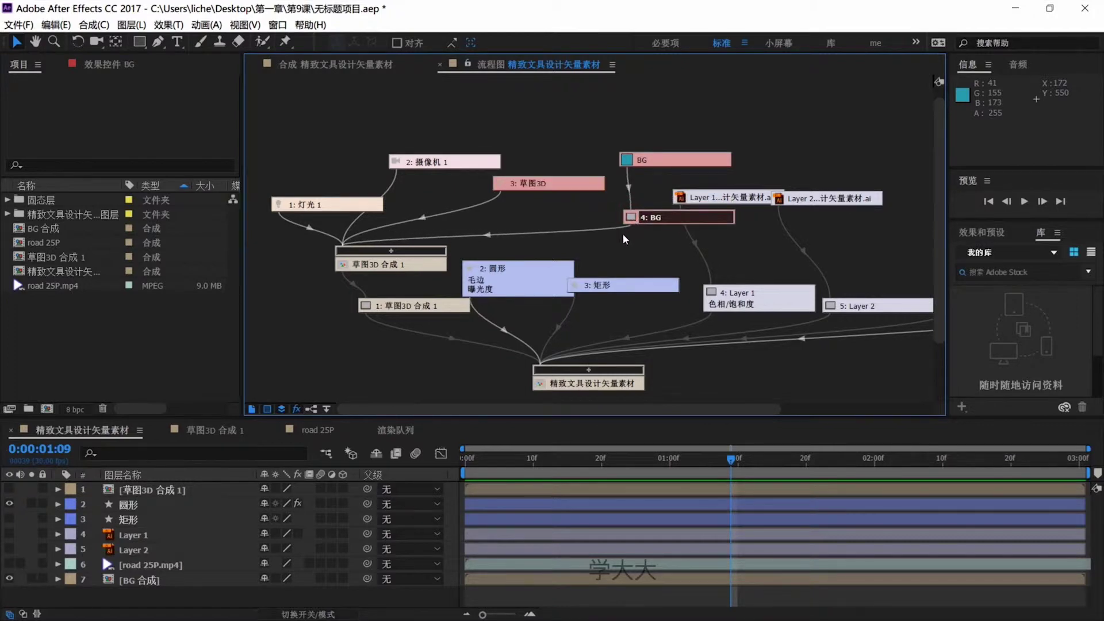
Compare the mini-flowchart with the full flowchart, and close both to return to the composition view
{"action": "left_click", "coordinate": [328, 453]}
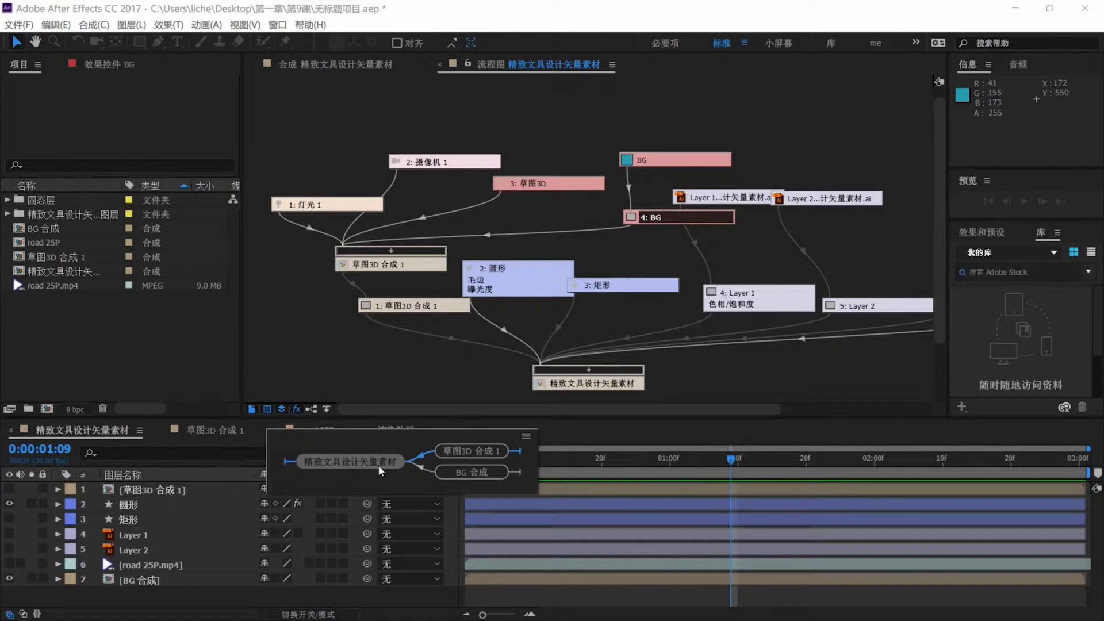
{"action": "left_click", "coordinate": [412, 98]}
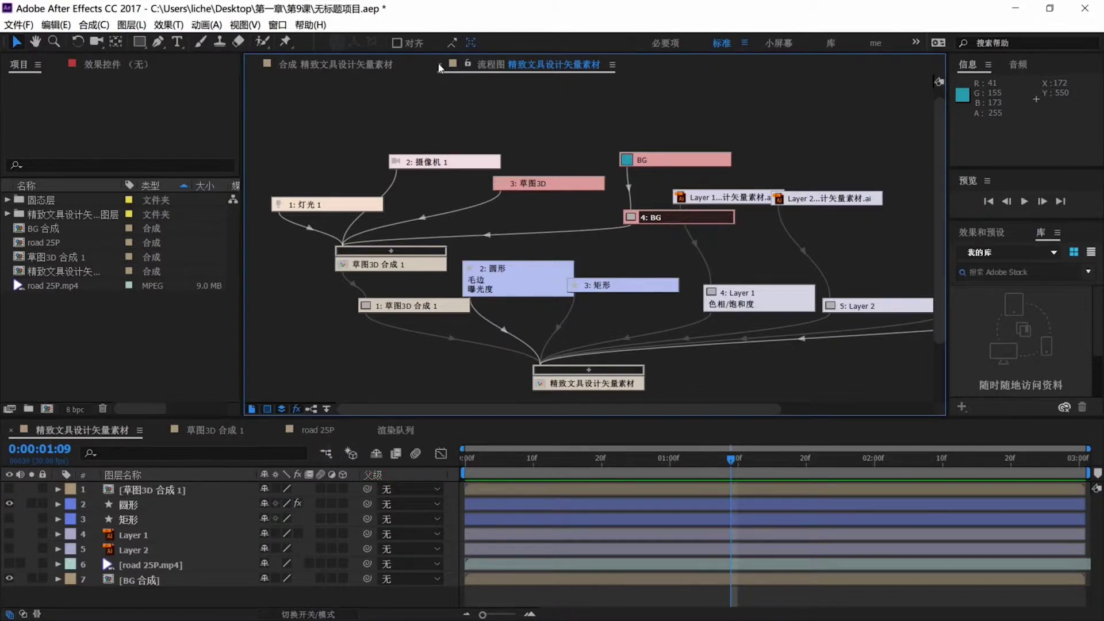
{"action": "left_click", "coordinate": [440, 66]}
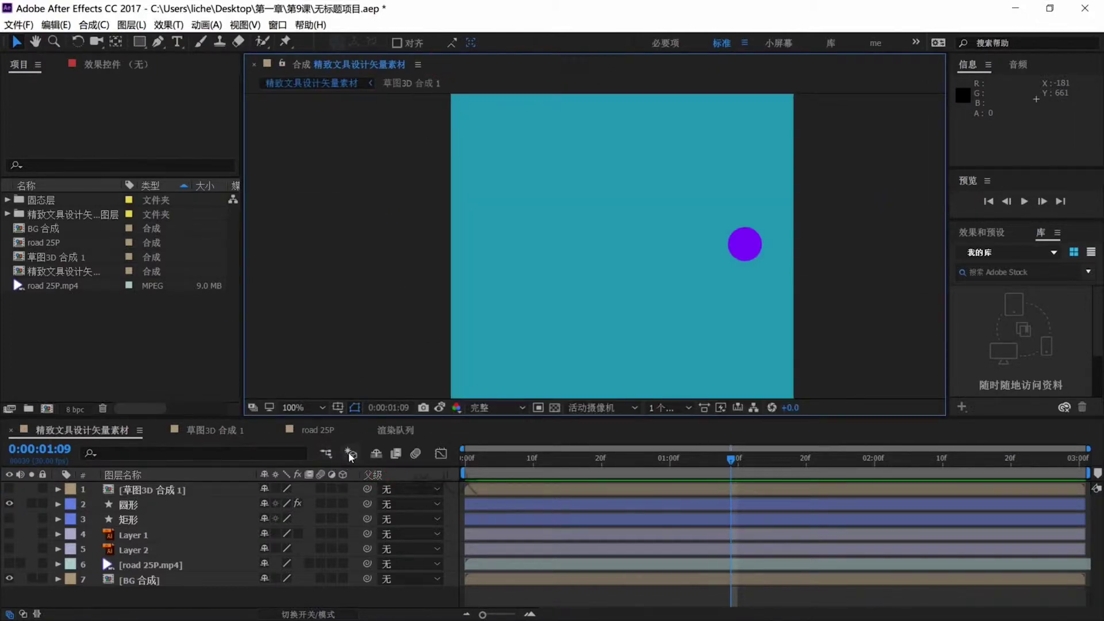
Open the 草图3D 合成 1 composition and inspect its 草图3D text, 摄像机 1 and 灯光 1 layers
{"action": "left_click", "coordinate": [214, 433]}
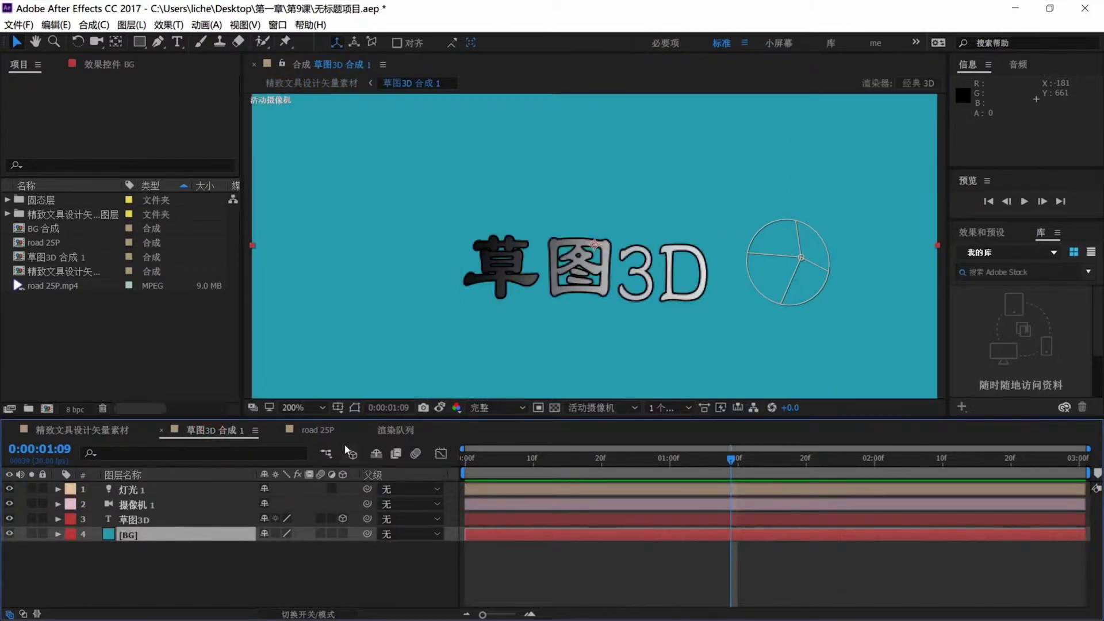
{"action": "left_click", "coordinate": [143, 520]}
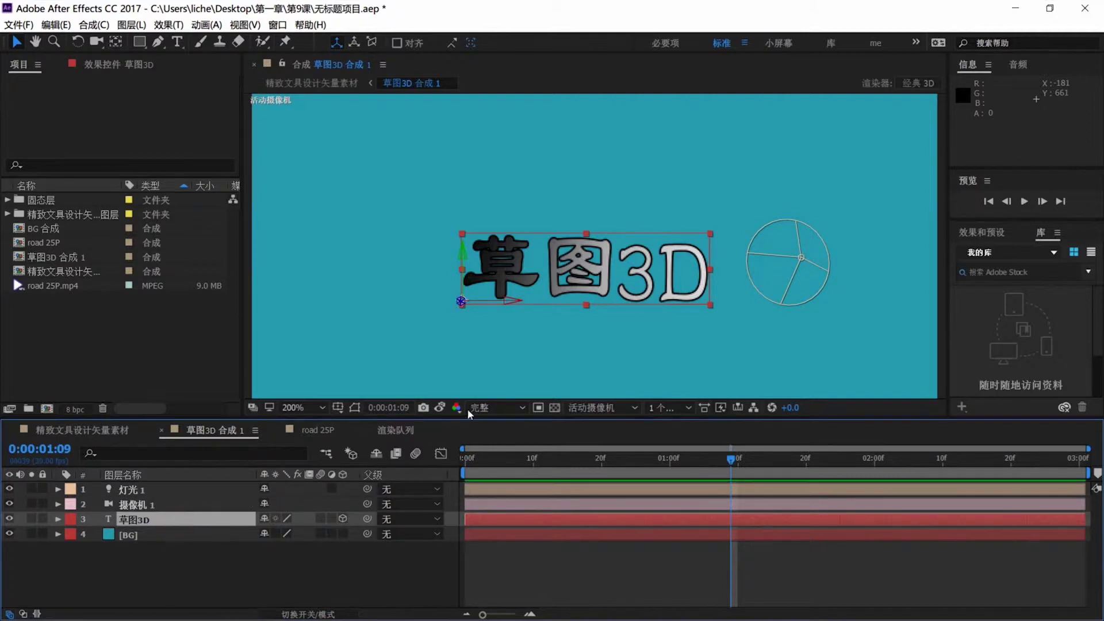
{"action": "left_click", "coordinate": [140, 505]}
{"action": "left_click", "coordinate": [144, 493]}
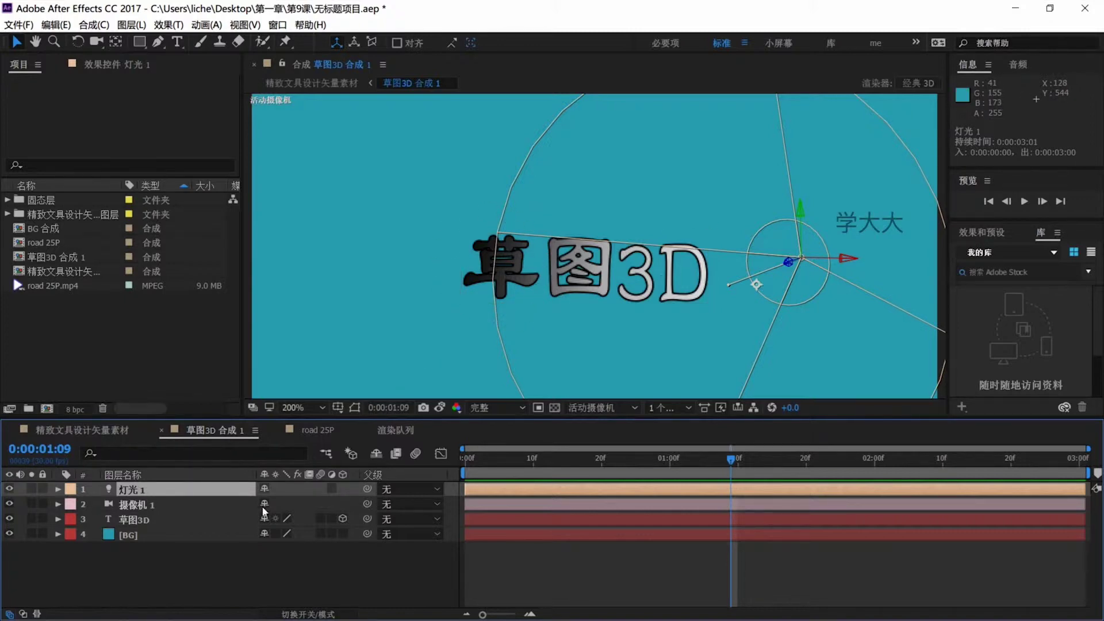
{"action": "left_click", "coordinate": [321, 555]}
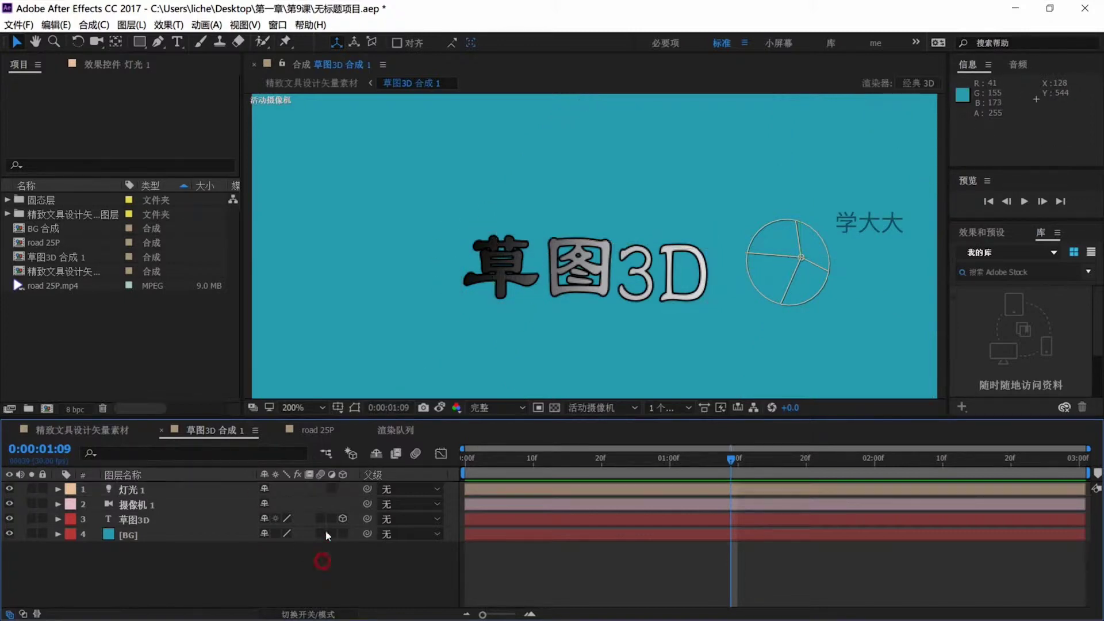
Compare the lit 3D text with Draft 3D on and off, leaving Draft 3D off
{"action": "left_click", "coordinate": [349, 456]}
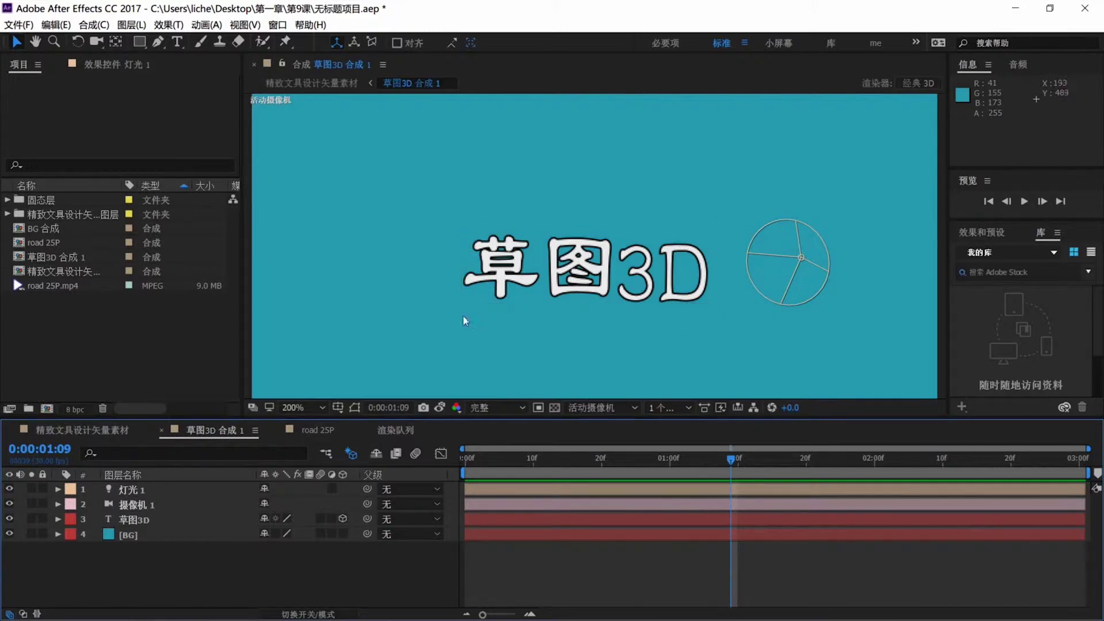
{"action": "left_click", "coordinate": [350, 454]}
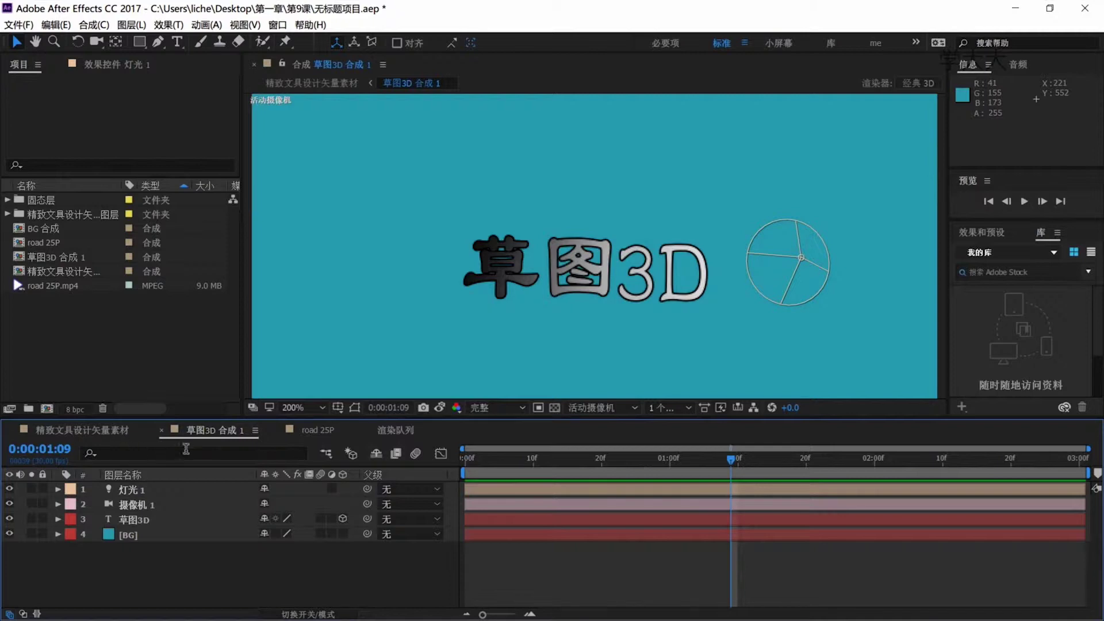
{"action": "left_click", "coordinate": [350, 455]}
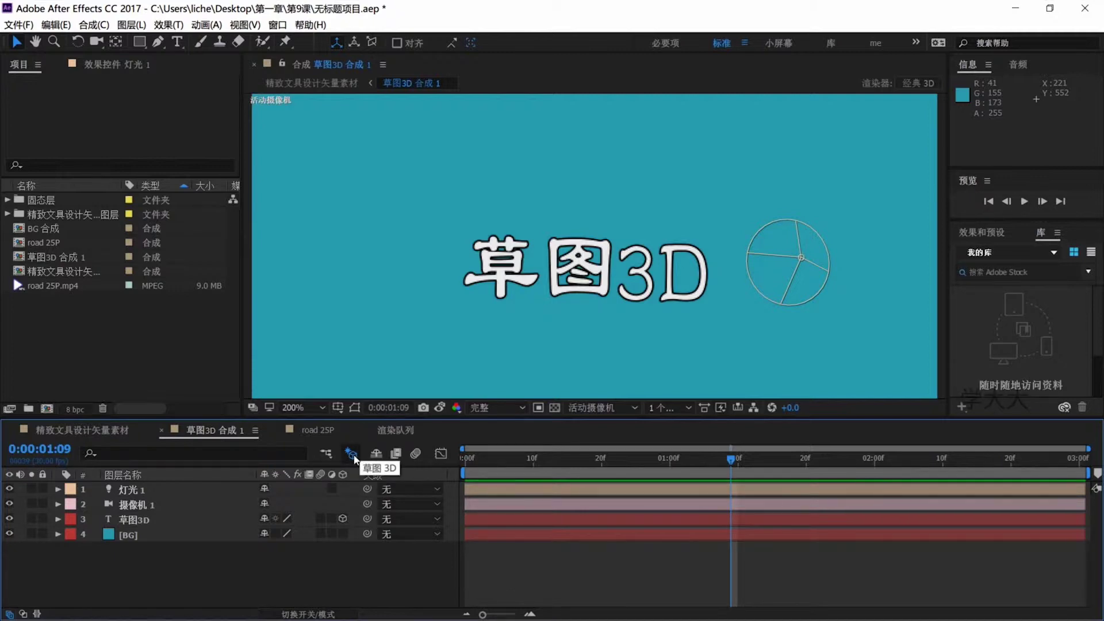
{"action": "left_click", "coordinate": [353, 457]}
Mark Layer 1 and Layer 2 as shy in the 精致文具设计矢量素材 composition
{"action": "left_click", "coordinate": [102, 430]}
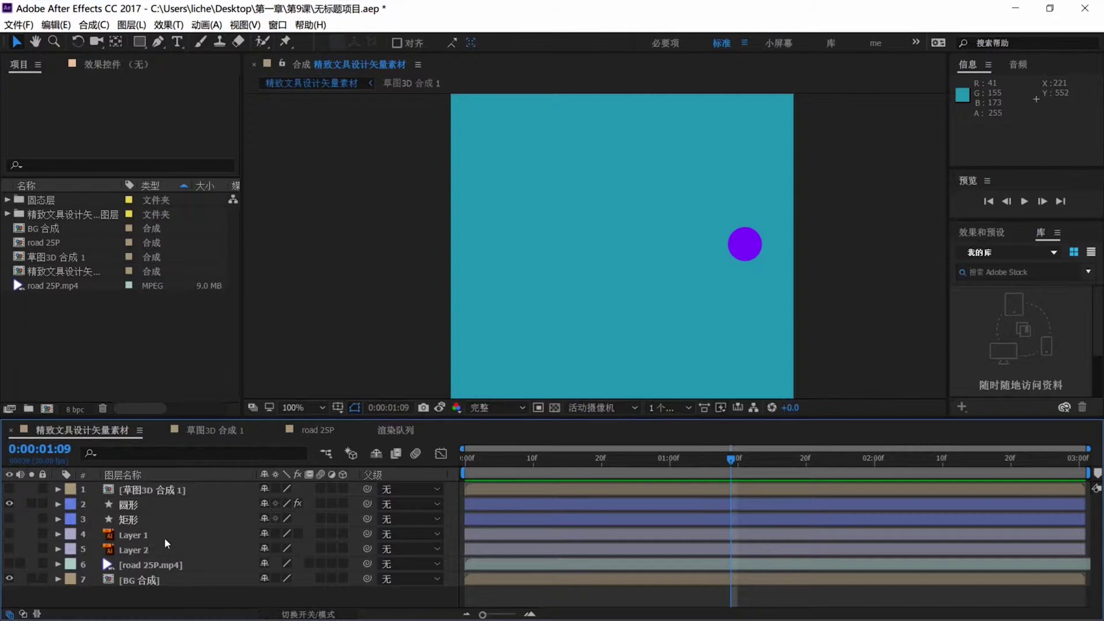
{"action": "left_click", "coordinate": [181, 535]}
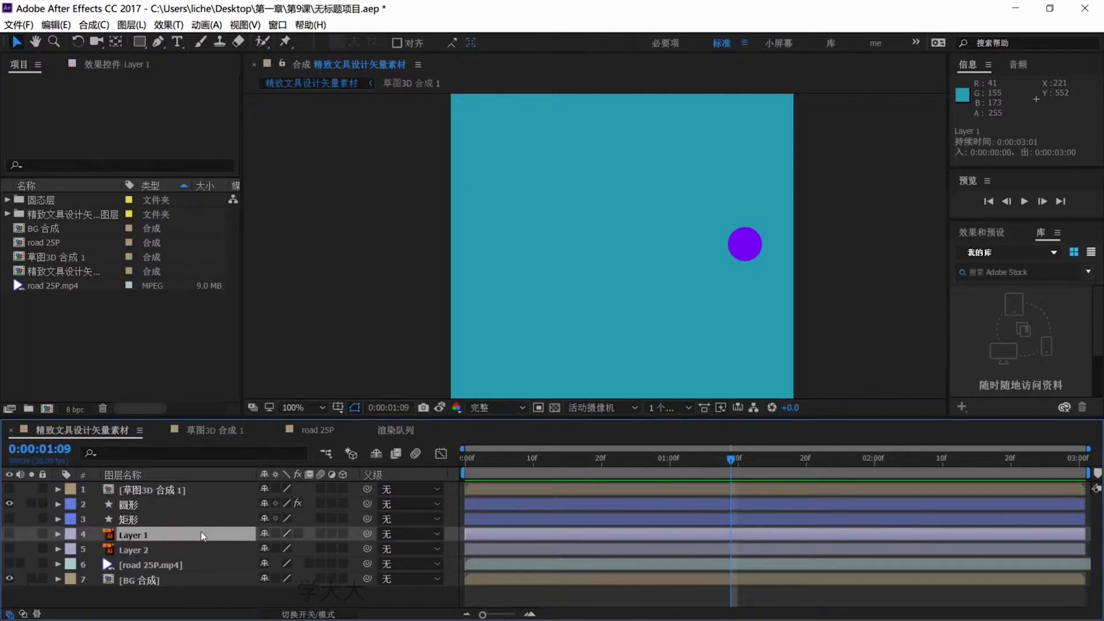
{"action": "left_click", "coordinate": [150, 548], "text": "shift"}
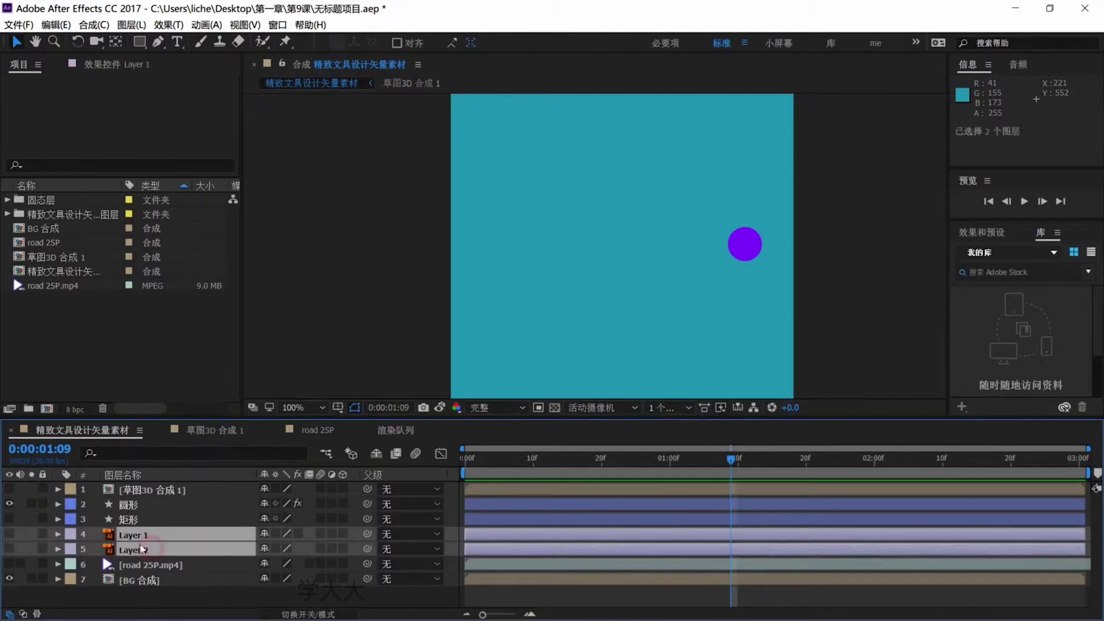
{"action": "left_click", "coordinate": [264, 536]}
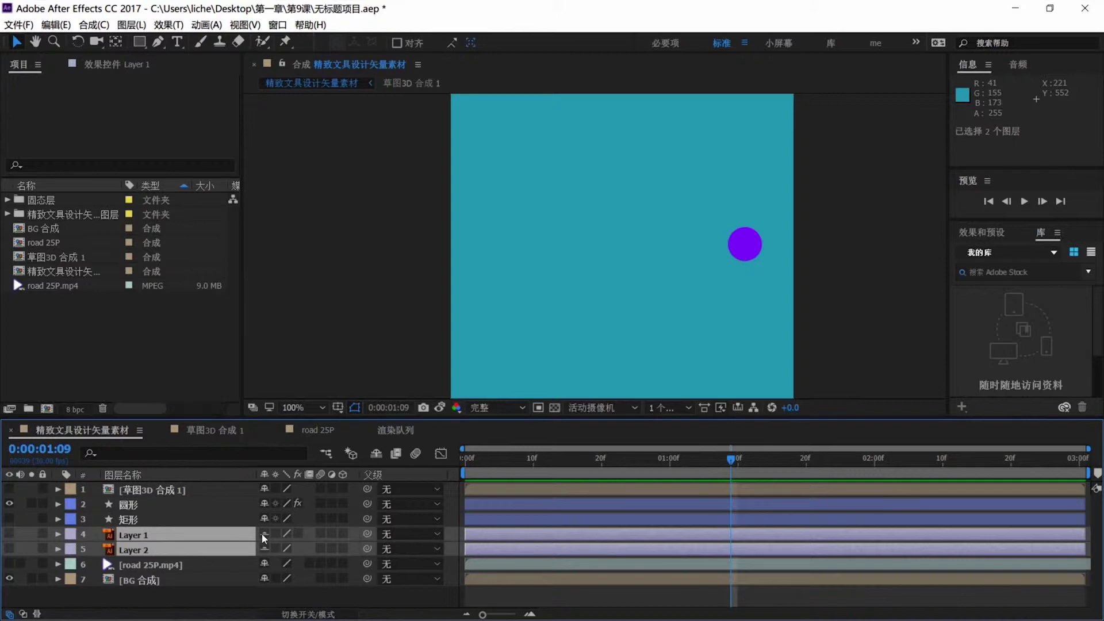
Hide the shy layers and show them again, and remove the shy setting from Layer 1 and Layer 2
{"action": "left_click", "coordinate": [374, 455]}
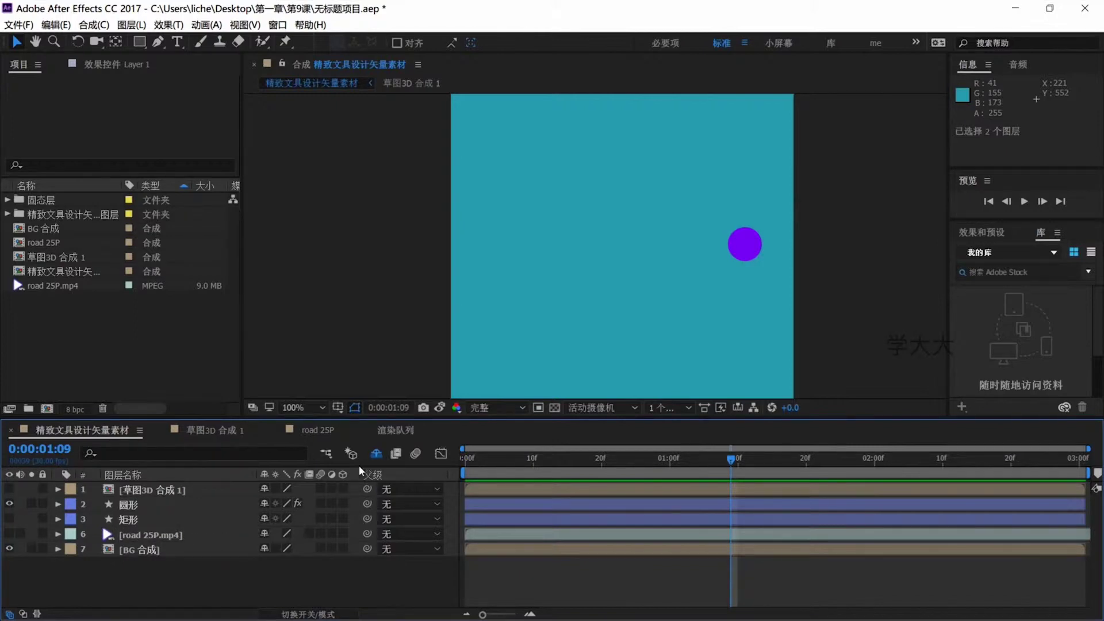
{"action": "left_click", "coordinate": [375, 455]}
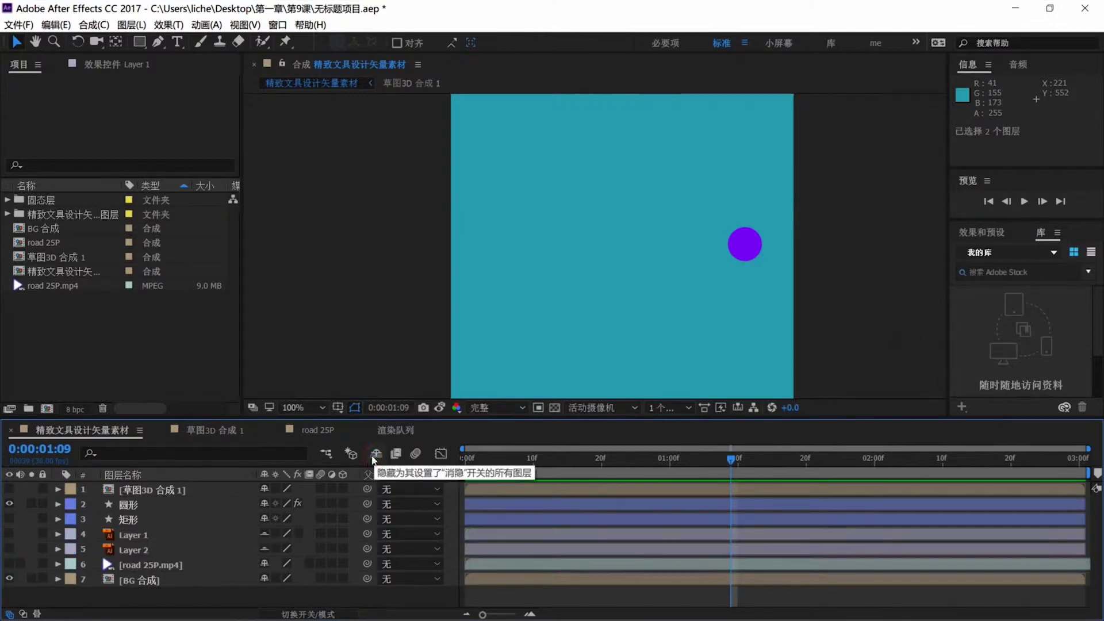
{"action": "left_click", "coordinate": [264, 535]}
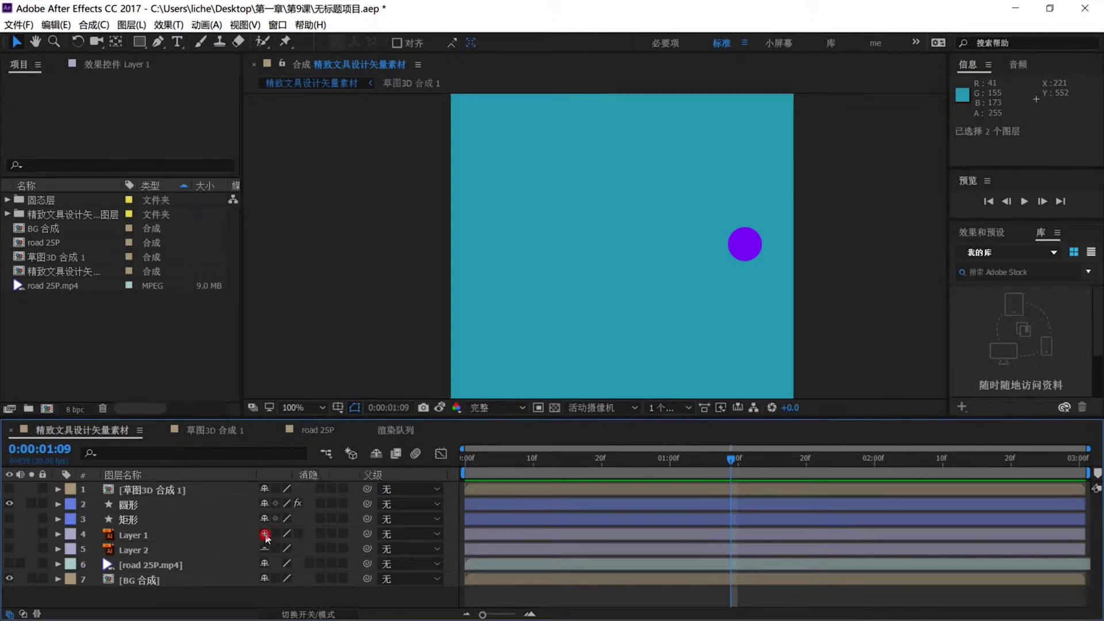
{"action": "left_click", "coordinate": [265, 549]}
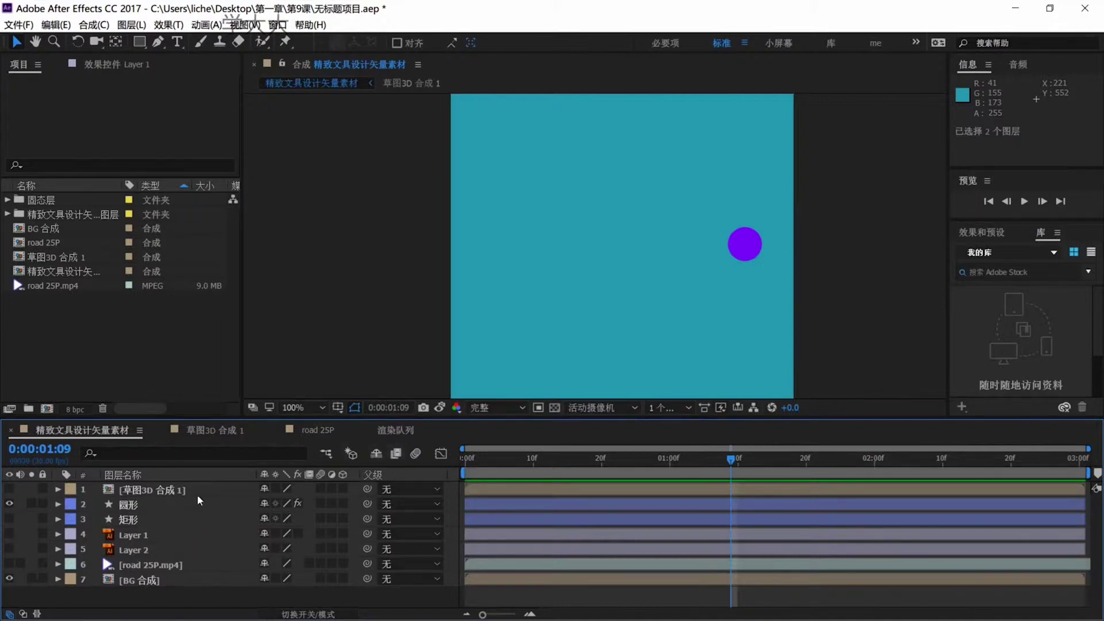
Open the road 25P composition and move the playhead to 0:00:01:13
{"action": "left_click", "coordinate": [321, 430]}
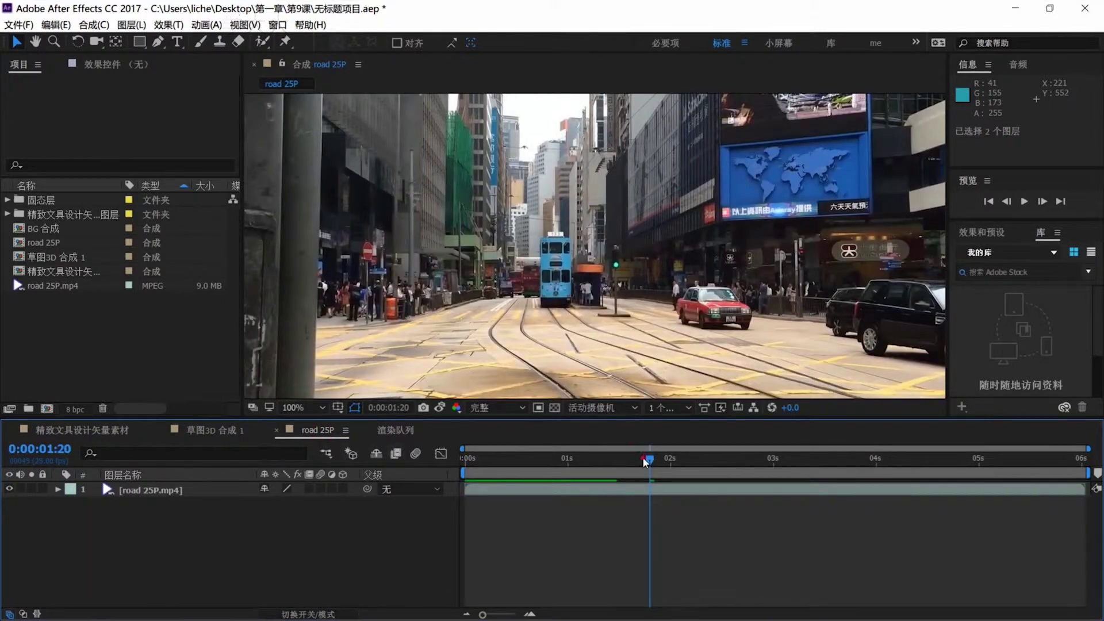
{"action": "key", "text": "Caps_Lock"}
{"action": "left_click_drag", "start_coordinate": [643, 456], "coordinate": [622, 460]}
{"action": "key", "text": "Caps_Lock"}
Time-stretch the road 25P.mp4 layer with a stretch factor of 400, preview the playback, and move the playhead to 0:00:02:20
{"action": "right_click", "coordinate": [164, 493]}
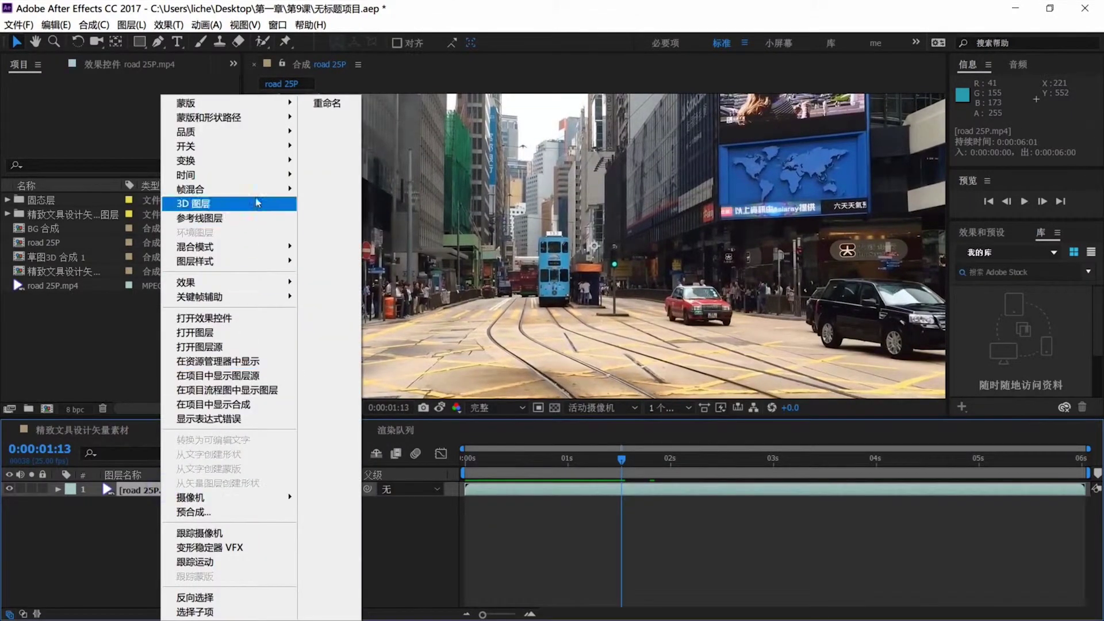
{"action": "mouse_move", "coordinate": [262, 179]}
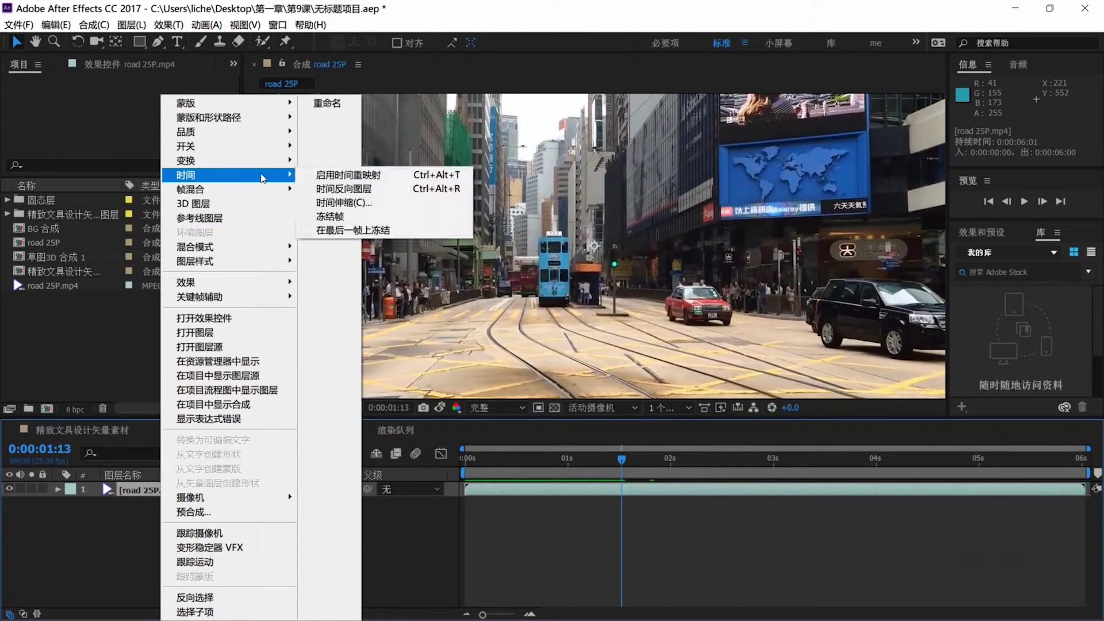
{"action": "left_click", "coordinate": [381, 204]}
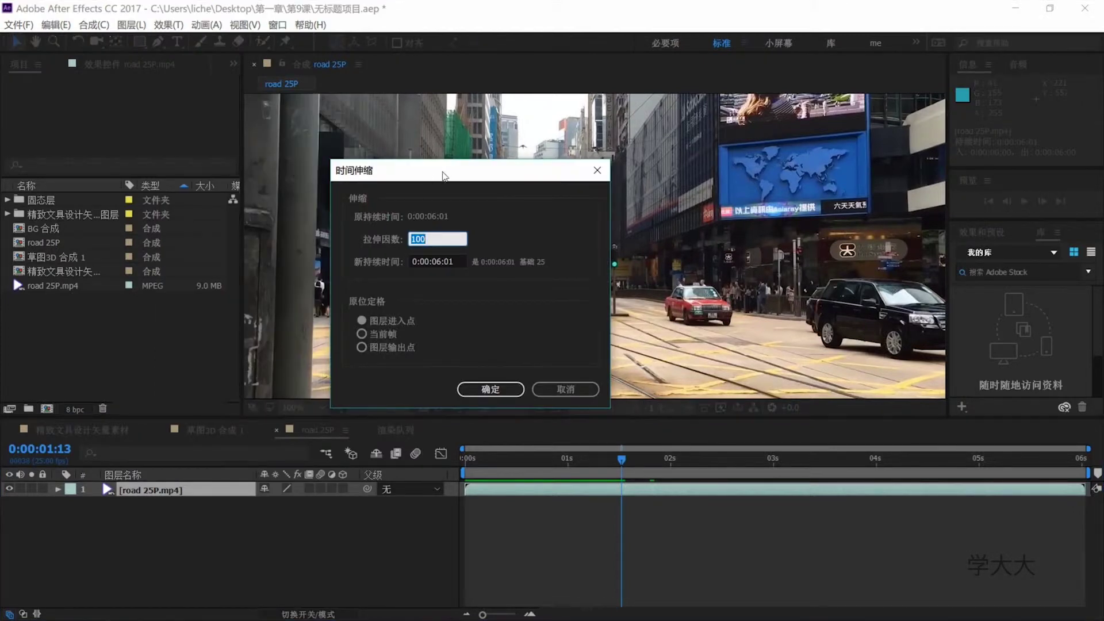
{"action": "left_click_drag", "start_coordinate": [446, 168], "coordinate": [400, 200]}
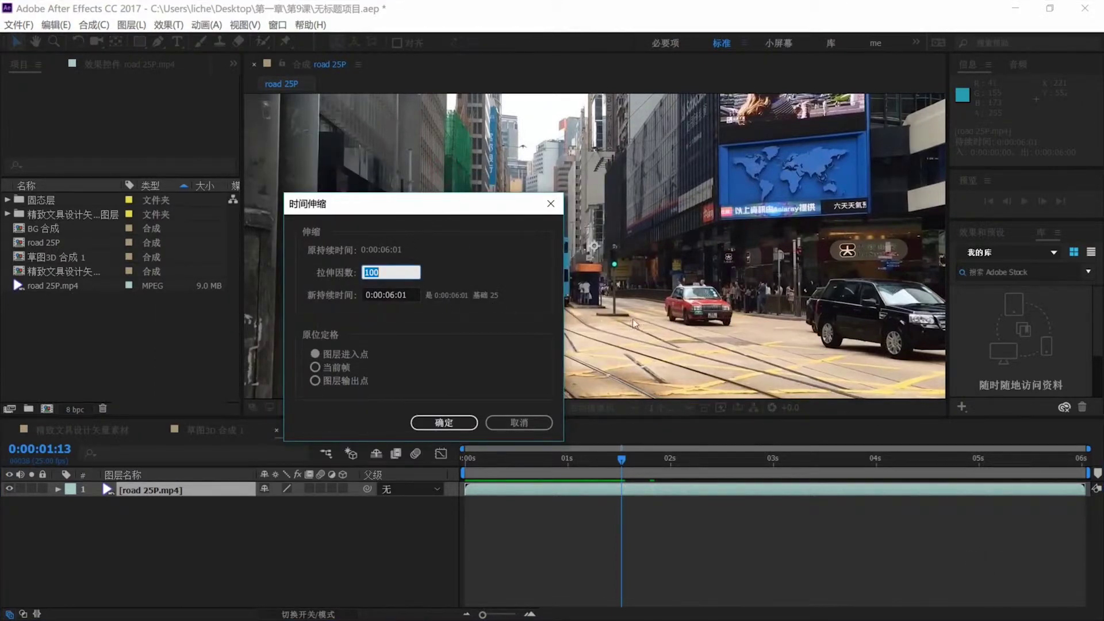
{"action": "left_click", "coordinate": [383, 273]}
{"action": "type", "text": "400"}
{"action": "left_click", "coordinate": [442, 425]}
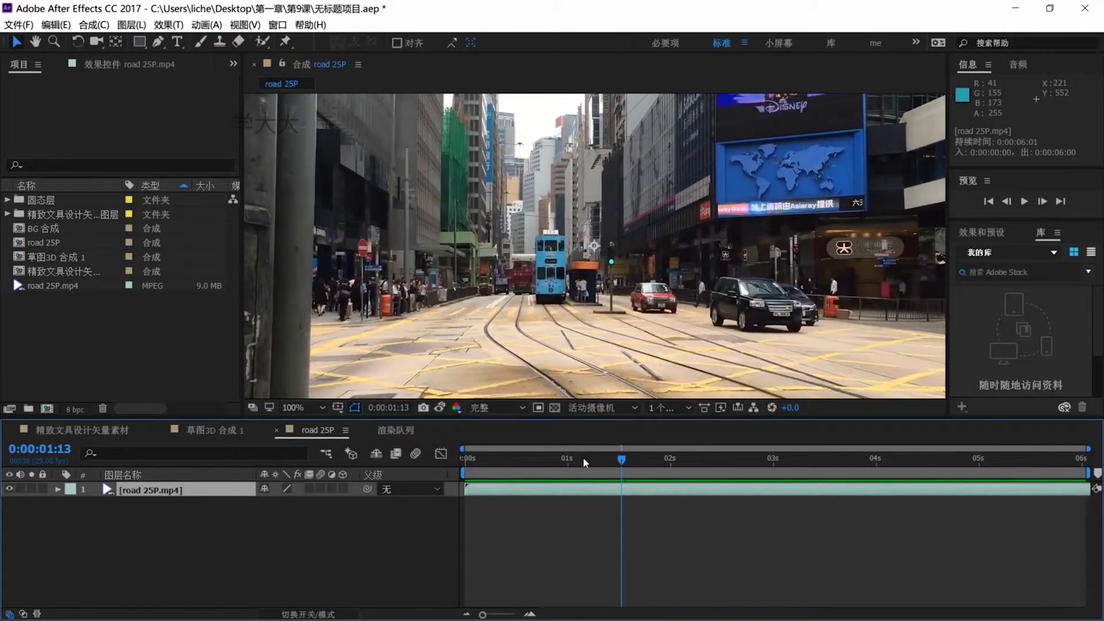
{"action": "key", "text": "space"}
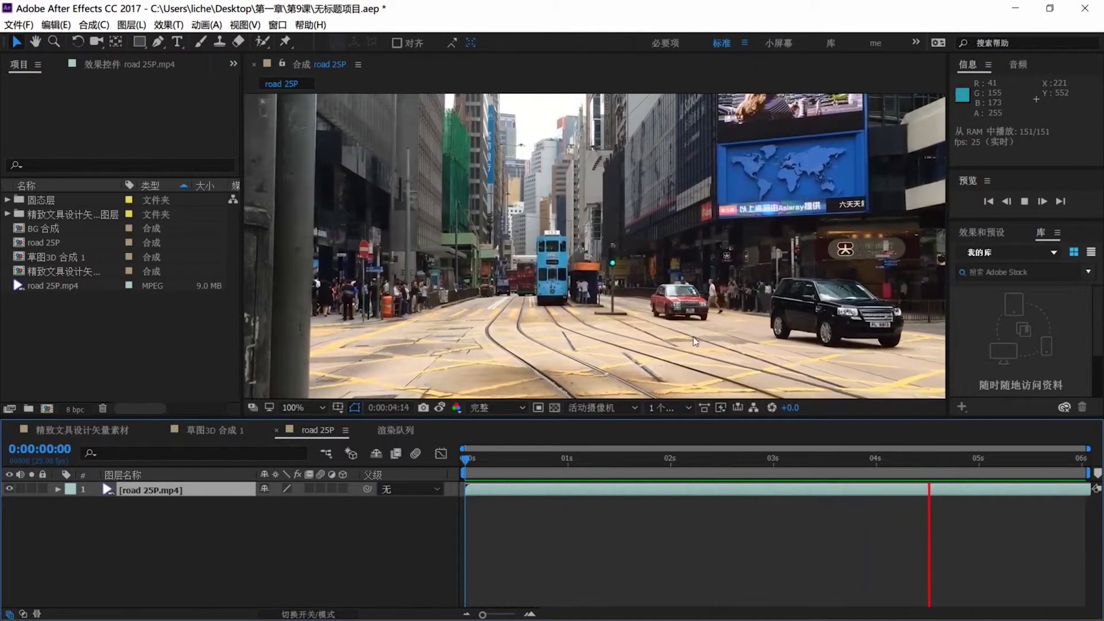
{"action": "left_click_drag", "start_coordinate": [698, 464], "coordinate": [755, 475]}
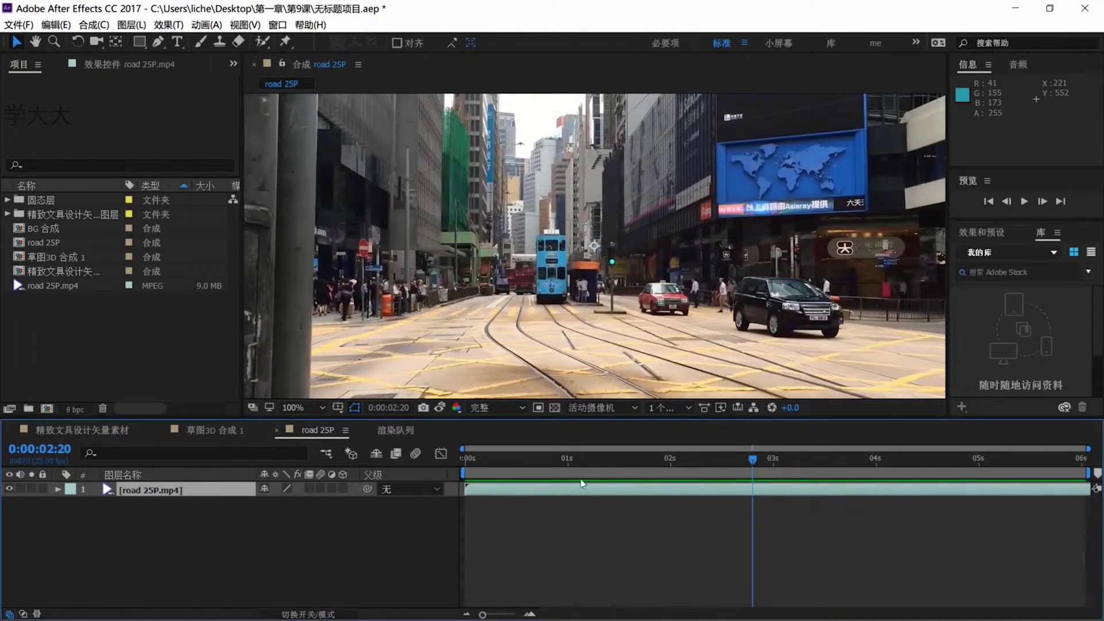
Enable frame blending for the composition and the road 25P.mp4 layer, preview the footage, and inspect the vehicles at 0:00:05:09
{"action": "left_click", "coordinate": [397, 455]}
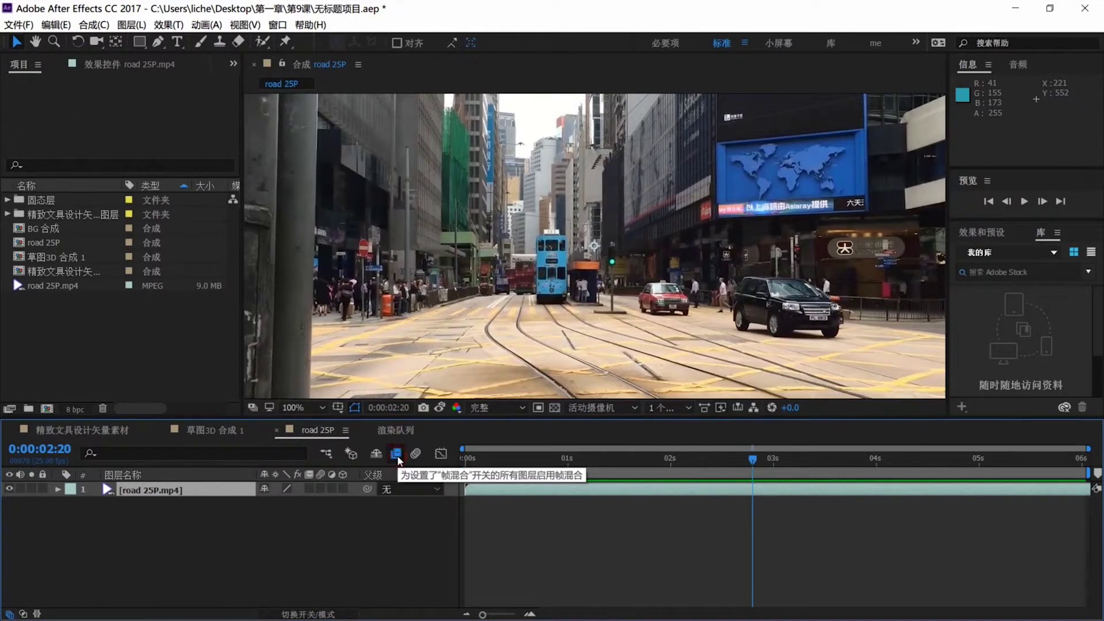
{"action": "left_click", "coordinate": [309, 488]}
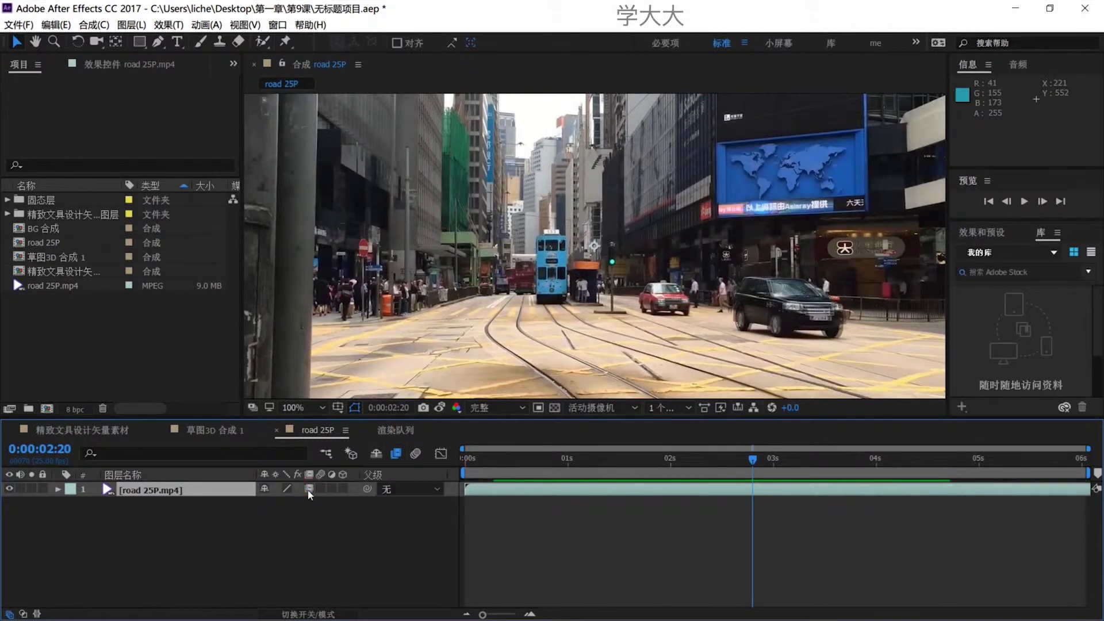
{"action": "left_click", "coordinate": [517, 458]}
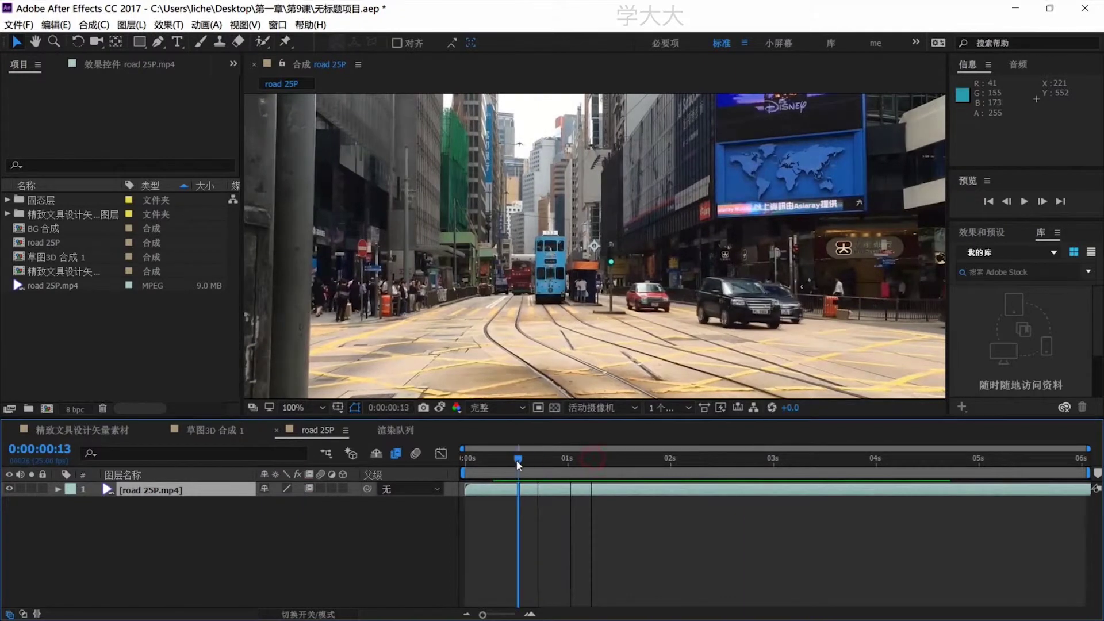
{"action": "key", "text": "space"}
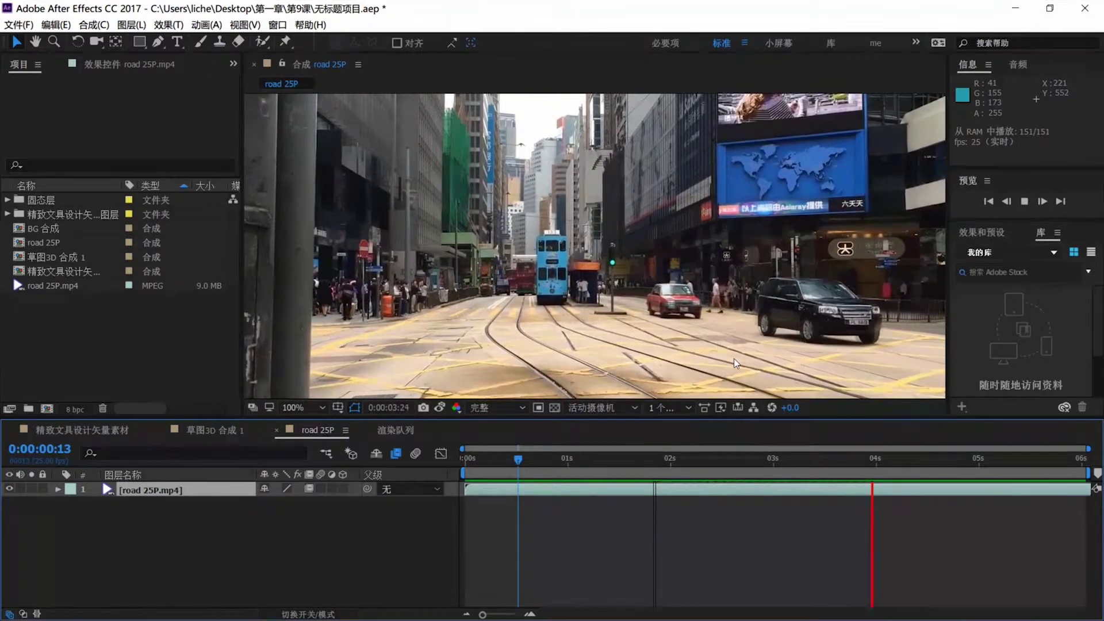
{"action": "key", "text": "space"}
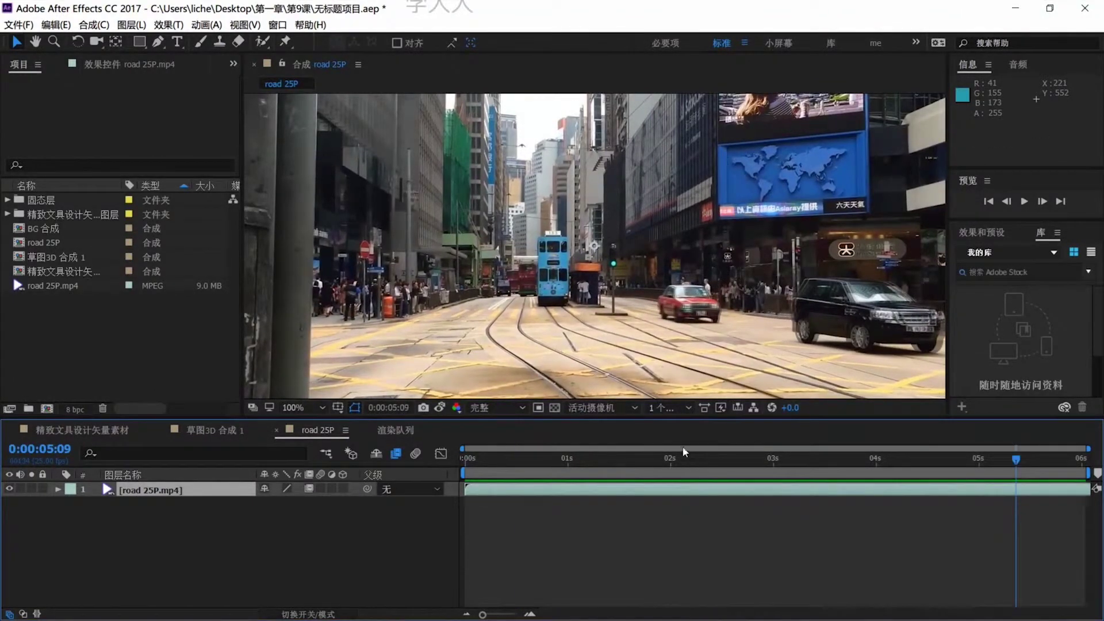
{"action": "scroll", "coordinate": [707, 305], "scroll_direction": "up", "scroll_amount": 2}
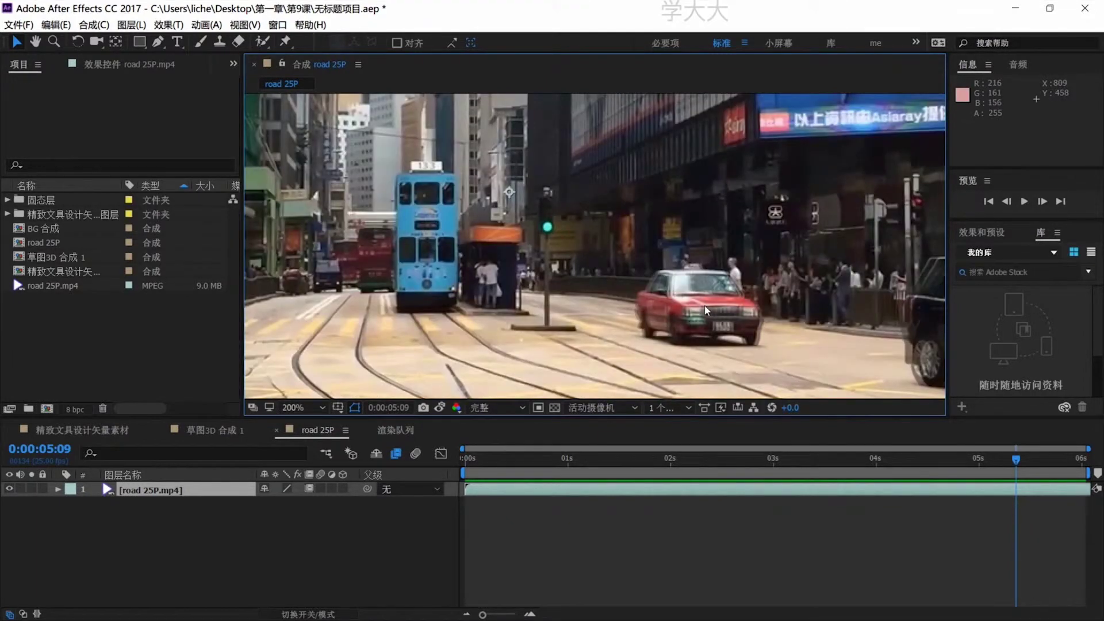
{"action": "scroll", "coordinate": [704, 306], "scroll_direction": "down", "scroll_amount": 2}
Switch the road 25P.mp4 layer's frame blending to 像素运动 (Pixel Motion) and preview the footage from the start
{"action": "right_click", "coordinate": [170, 489]}
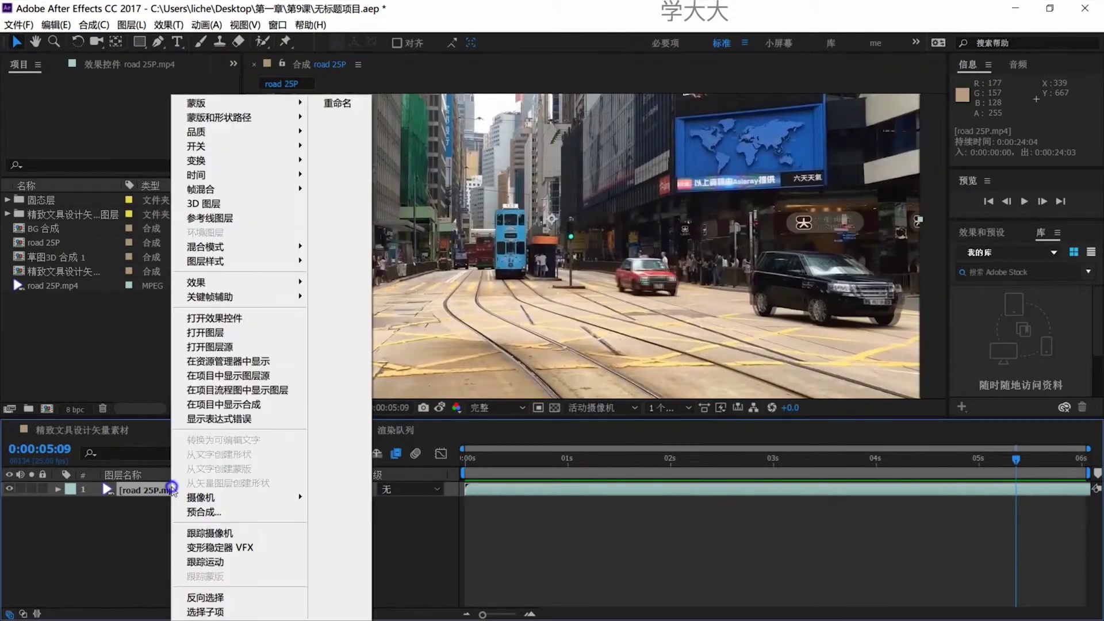
{"action": "mouse_move", "coordinate": [265, 195]}
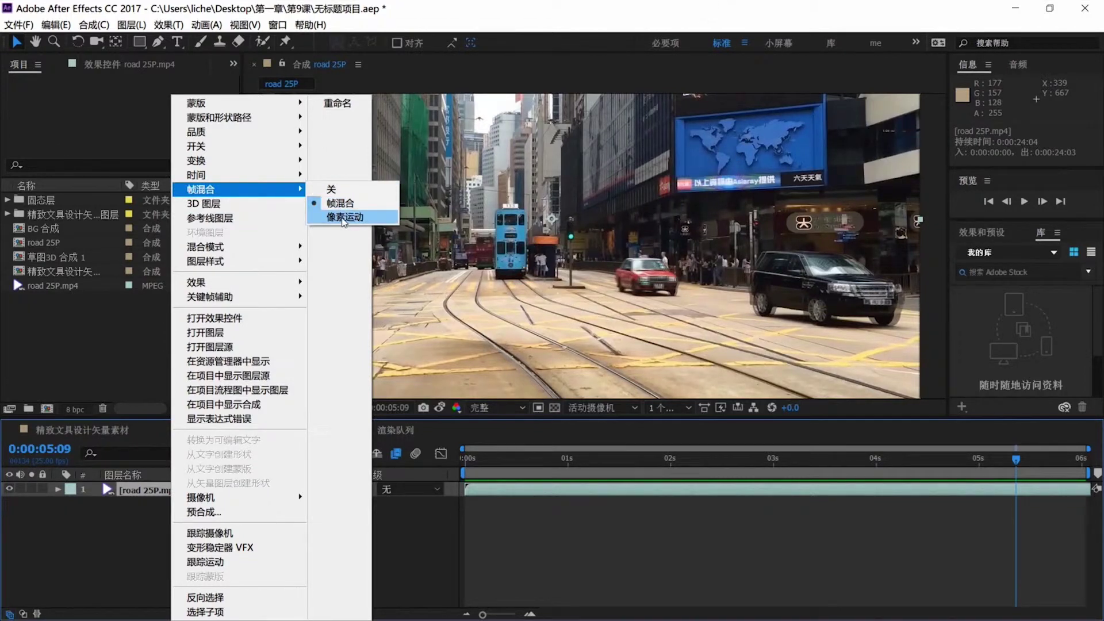
{"action": "left_click", "coordinate": [346, 222]}
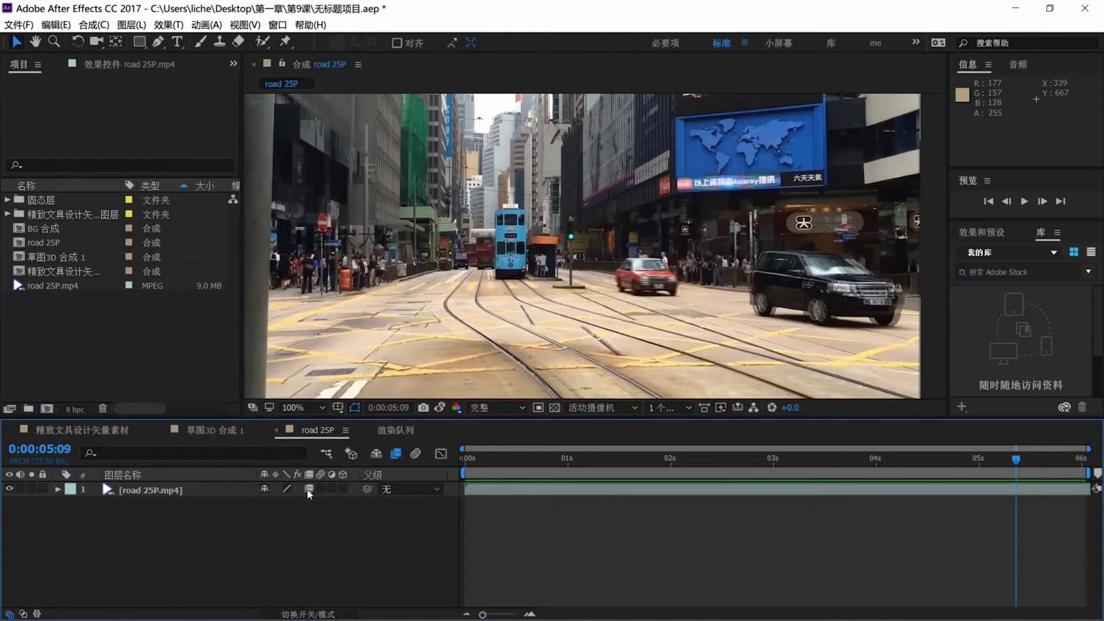
{"action": "left_click", "coordinate": [309, 489]}
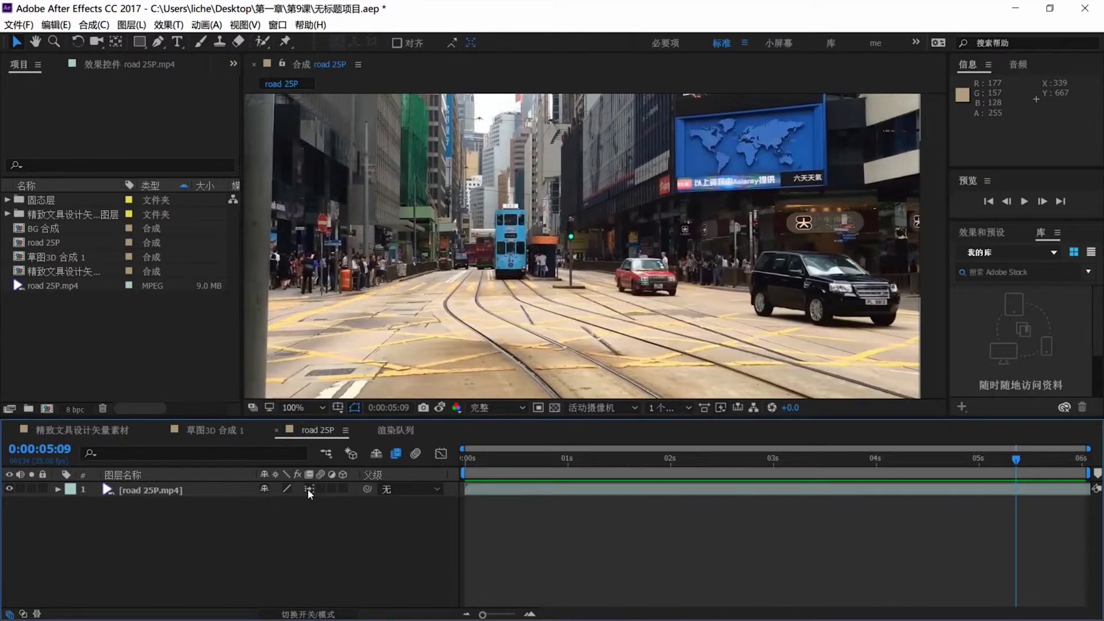
{"action": "left_click_drag", "start_coordinate": [549, 460], "coordinate": [455, 458]}
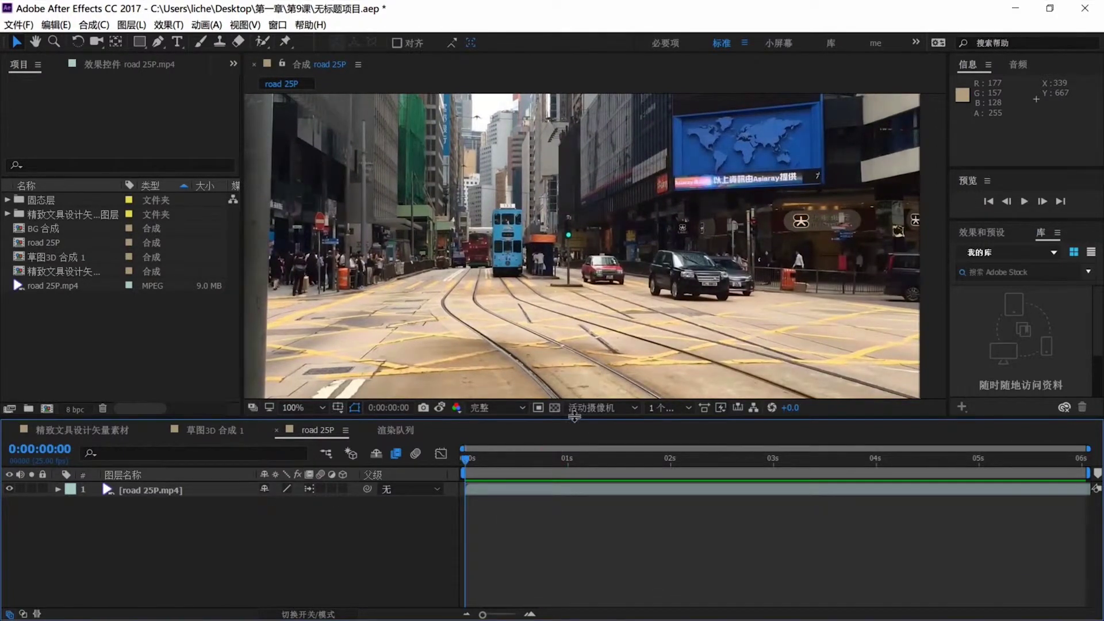
{"action": "key", "text": "space"}
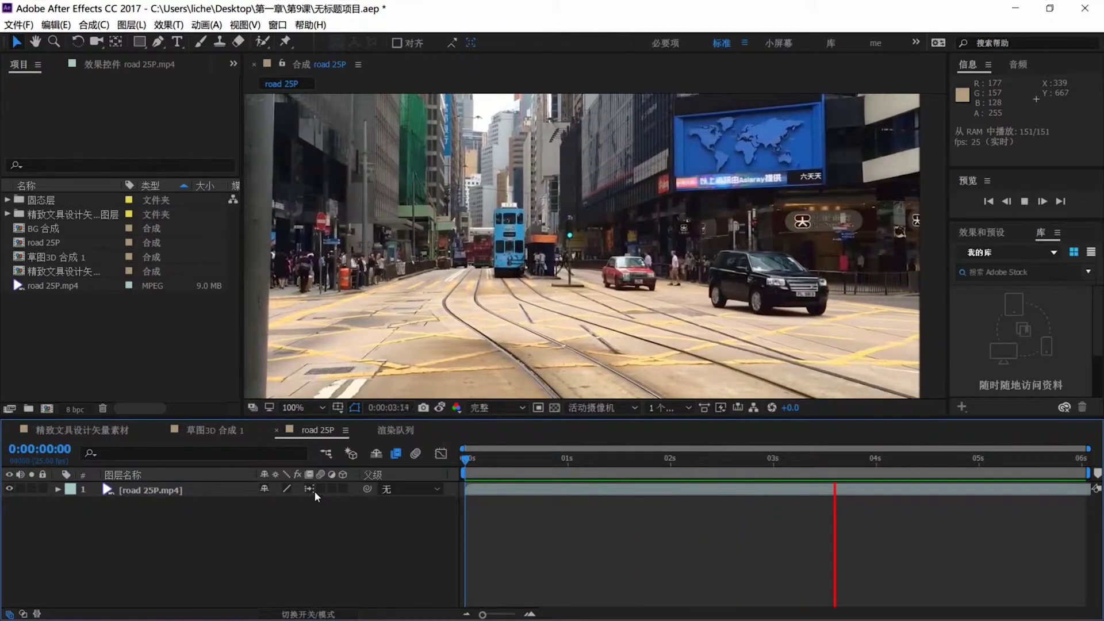
{"action": "left_click_drag", "start_coordinate": [555, 460], "coordinate": [453, 460]}
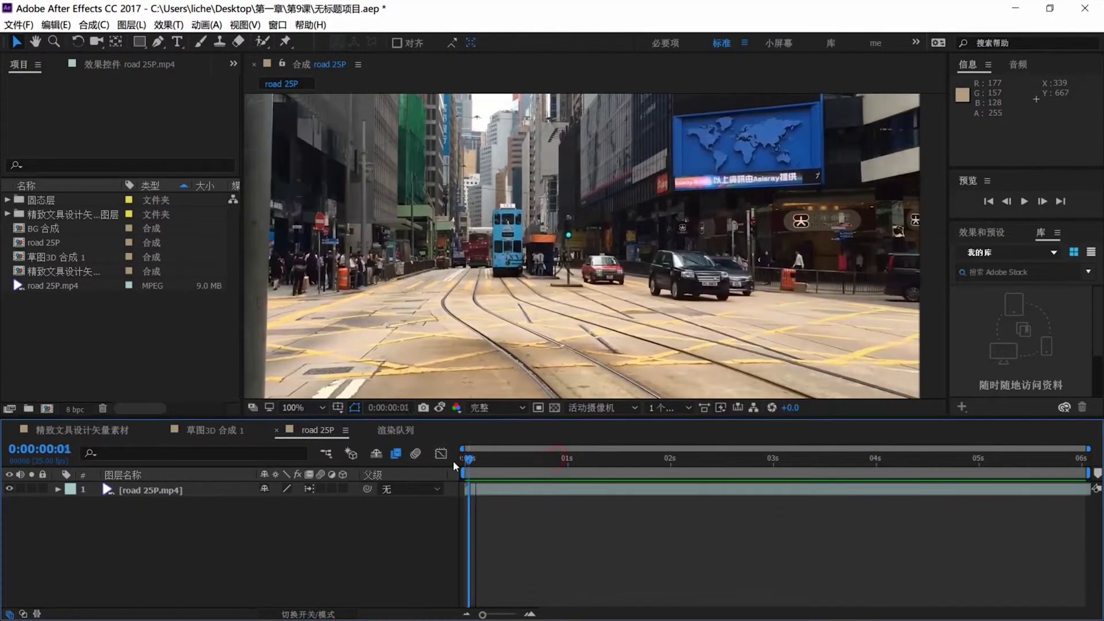
{"action": "key", "text": "space"}
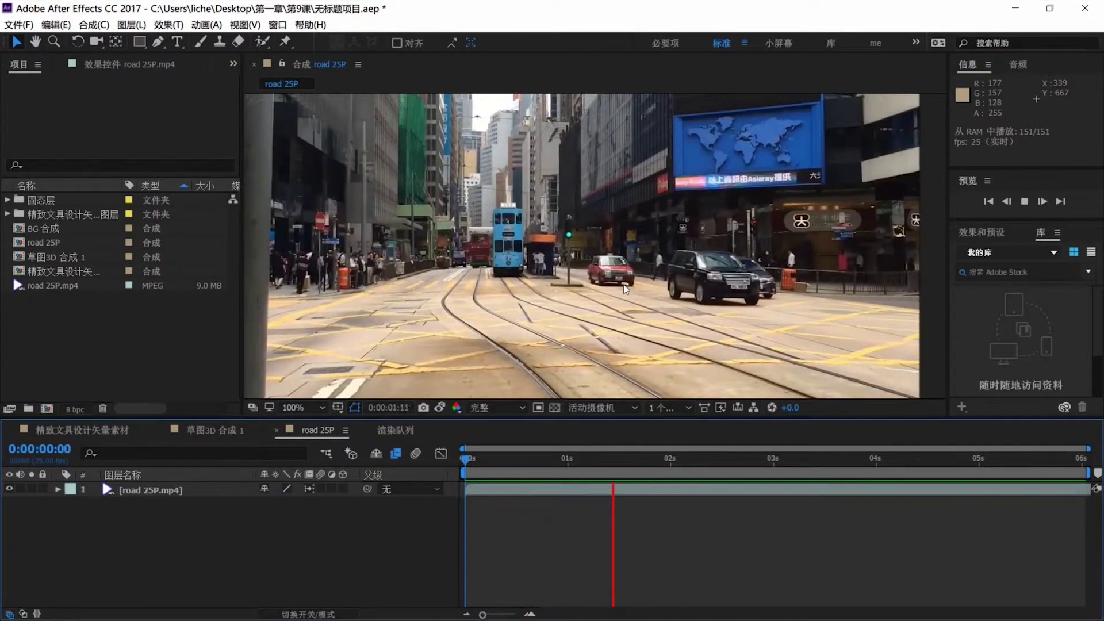
{"action": "key", "text": "space"}
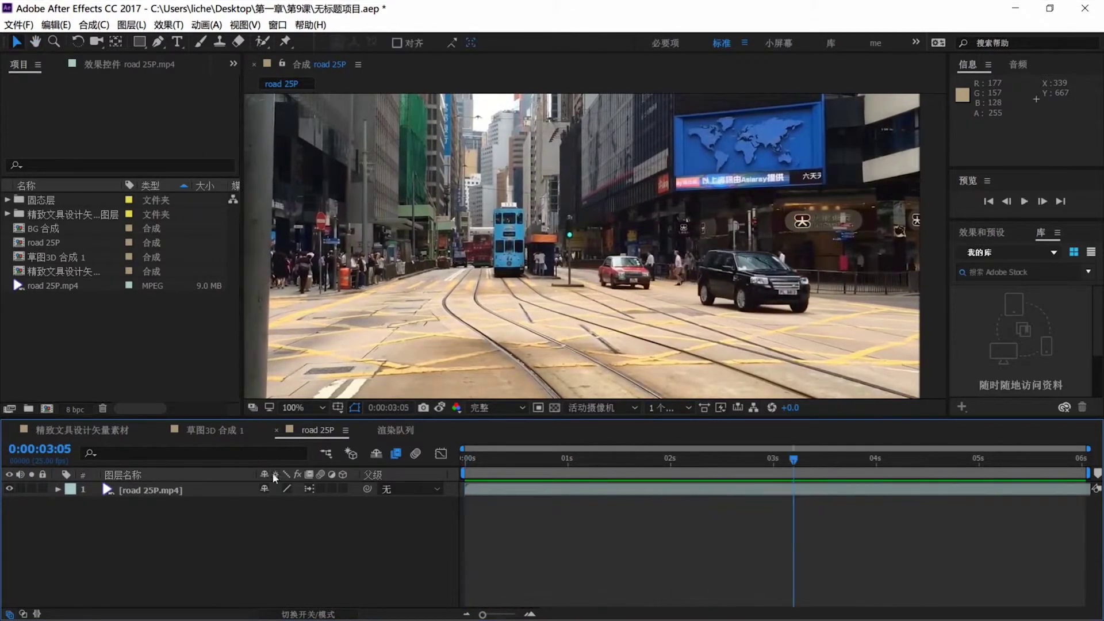
Compare playback of the road 25P.mp4 layer with frame mix and pixel motion, and turn off the layer's frame blending
{"action": "left_click", "coordinate": [310, 488]}
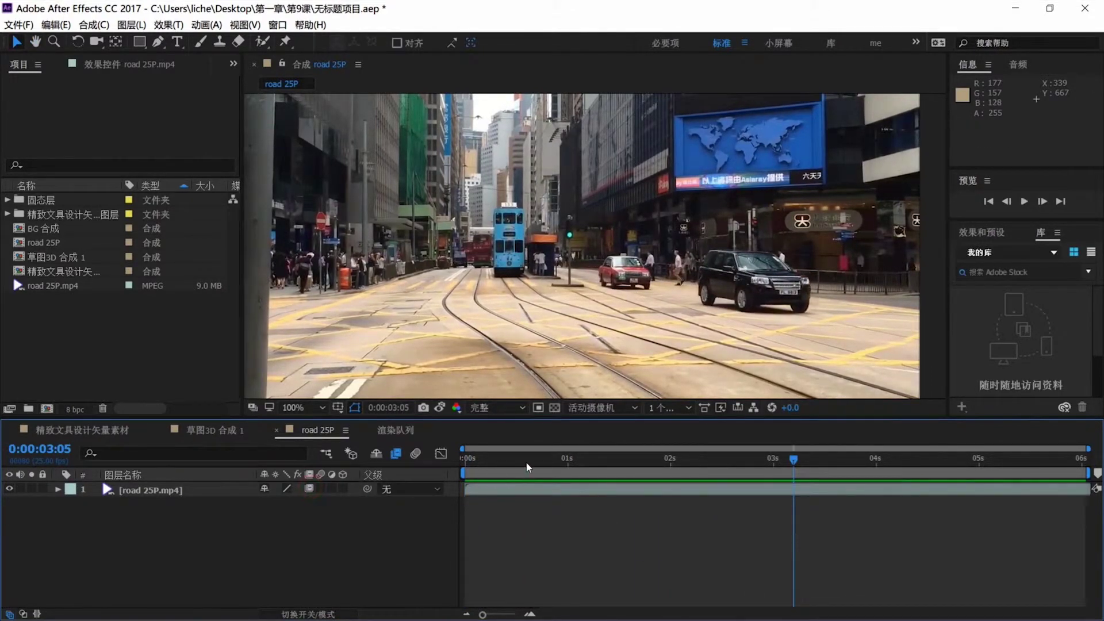
{"action": "left_click", "coordinate": [473, 459]}
{"action": "key", "text": "space"}
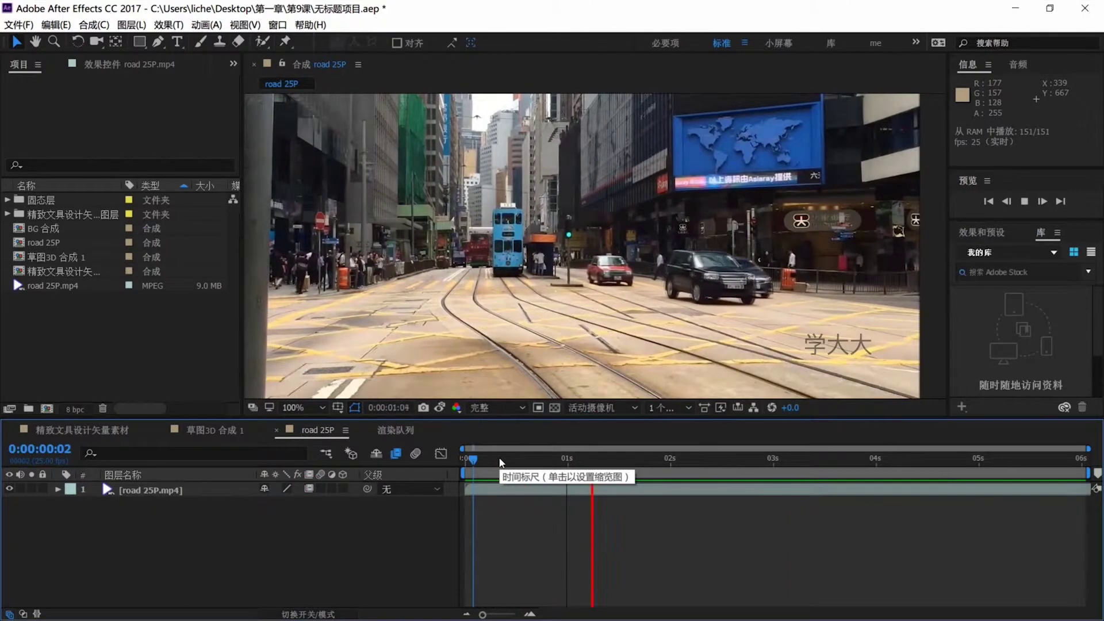
{"action": "key", "text": "space"}
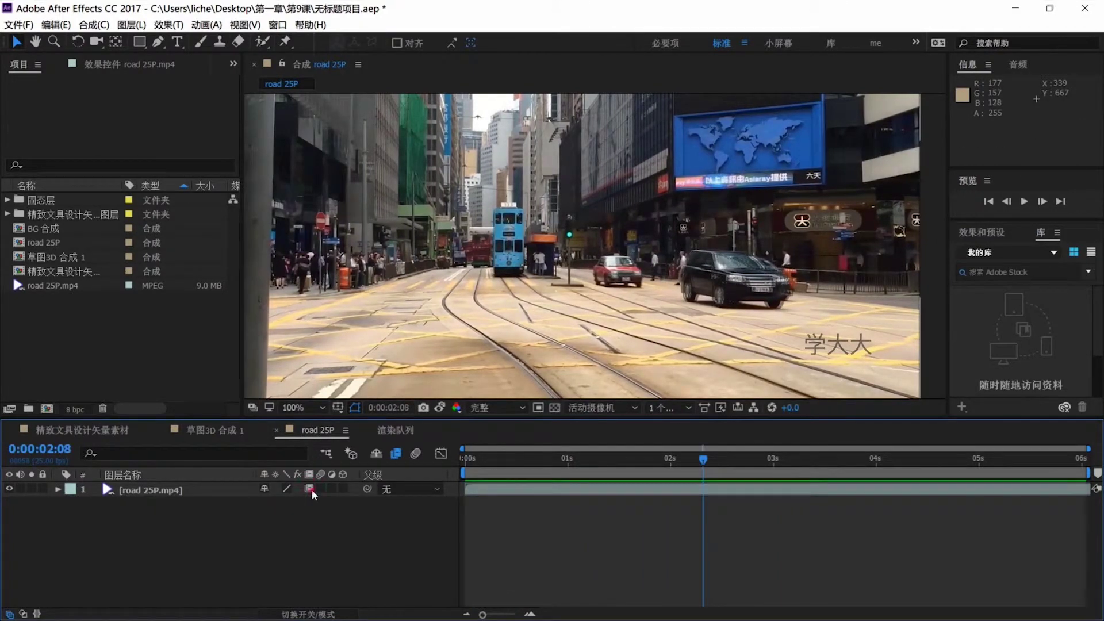
{"action": "left_click", "coordinate": [310, 489]}
{"action": "left_click", "coordinate": [492, 459]}
{"action": "key", "text": "space"}
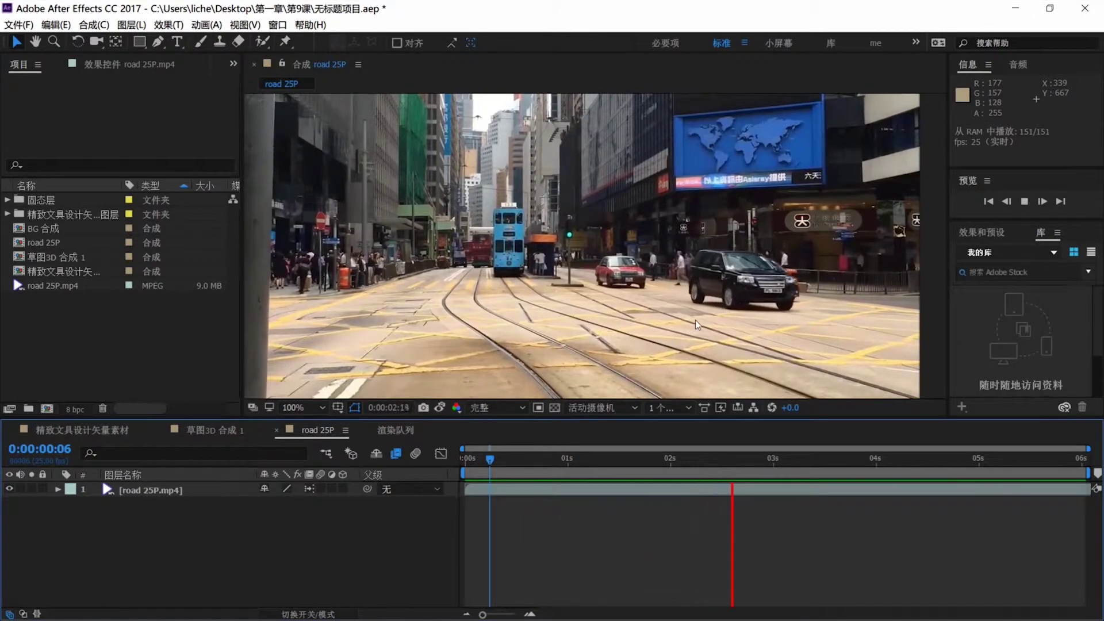
{"action": "key", "text": "space"}
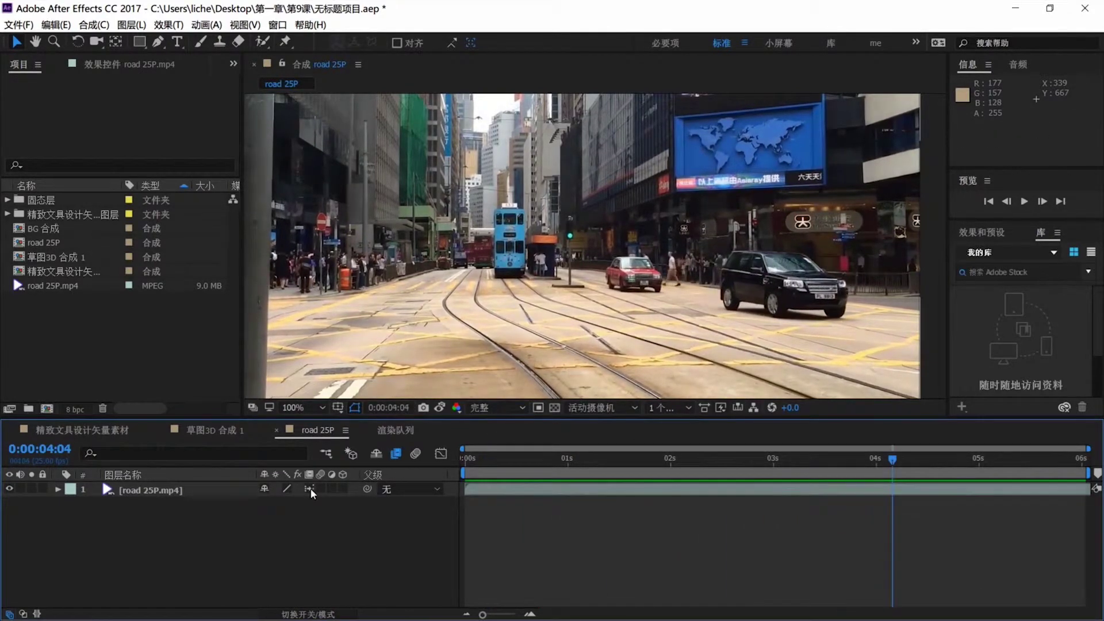
{"action": "left_click", "coordinate": [311, 488]}
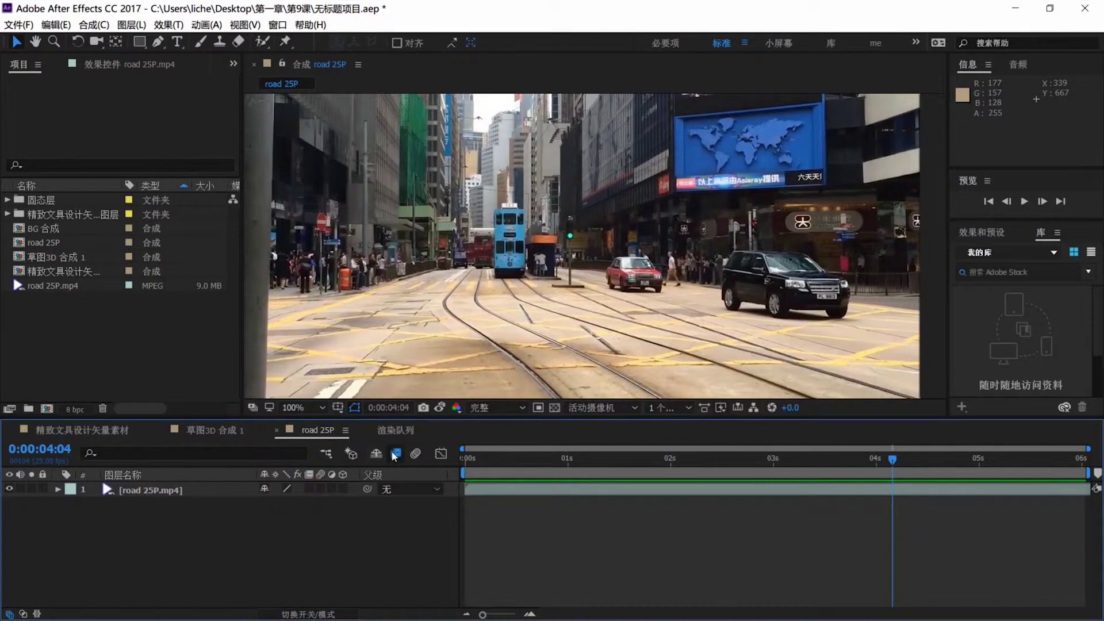
Open the 精致文具设计矢量素材 composition, go to 0:00:00:08, and enable motion blur for the composition and the 圆形 layer
{"action": "left_click", "coordinate": [106, 432]}
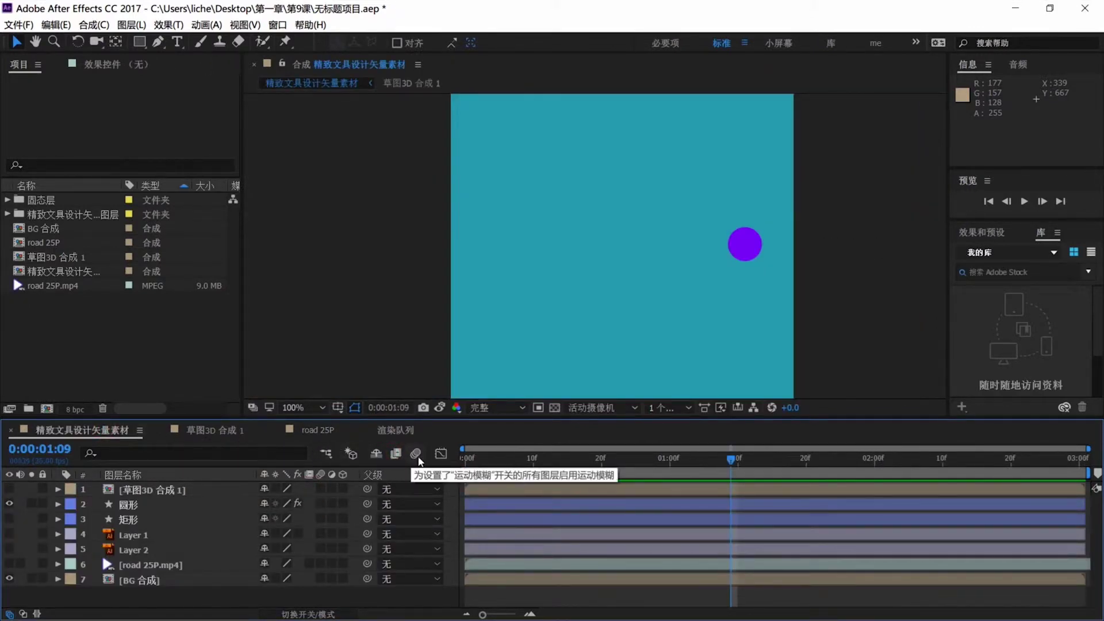
{"action": "mouse_move", "coordinate": [535, 469]}
{"action": "left_mouse_down"}
{"action": "mouse_move", "coordinate": [479, 474]}
{"action": "mouse_move", "coordinate": [490, 458]}
{"action": "mouse_move", "coordinate": [620, 461]}
{"action": "mouse_move", "coordinate": [504, 470]}
{"action": "mouse_move", "coordinate": [546, 473]}
{"action": "mouse_move", "coordinate": [518, 475]}
{"action": "mouse_move", "coordinate": [527, 475]}
{"action": "left_mouse_up"}
{"action": "key", "text": "period"}
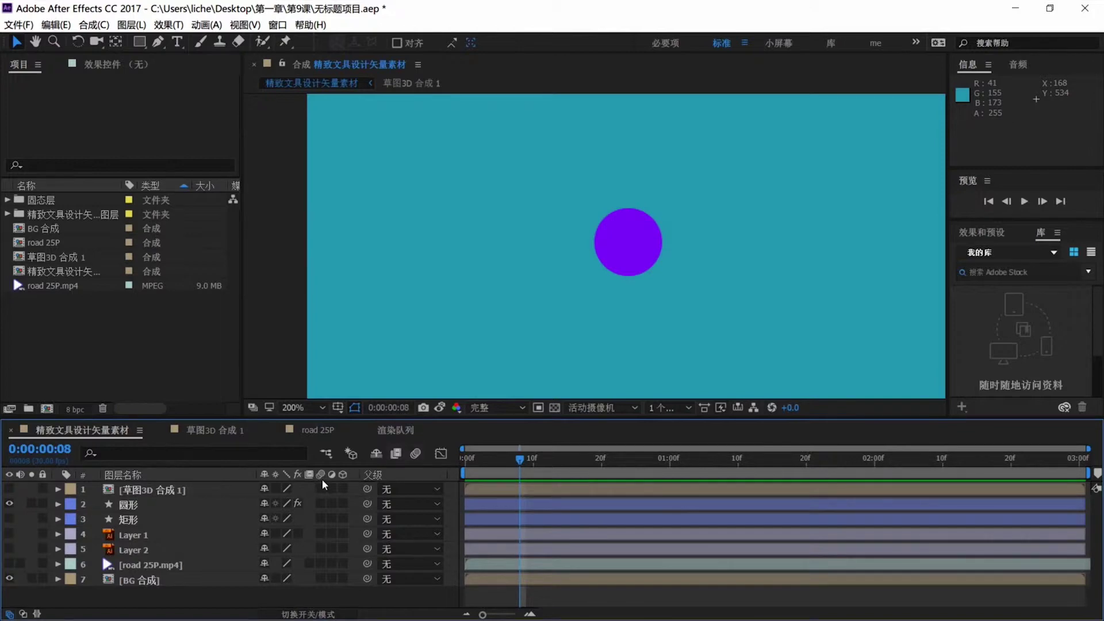
{"action": "left_click", "coordinate": [414, 455]}
{"action": "left_click", "coordinate": [174, 506]}
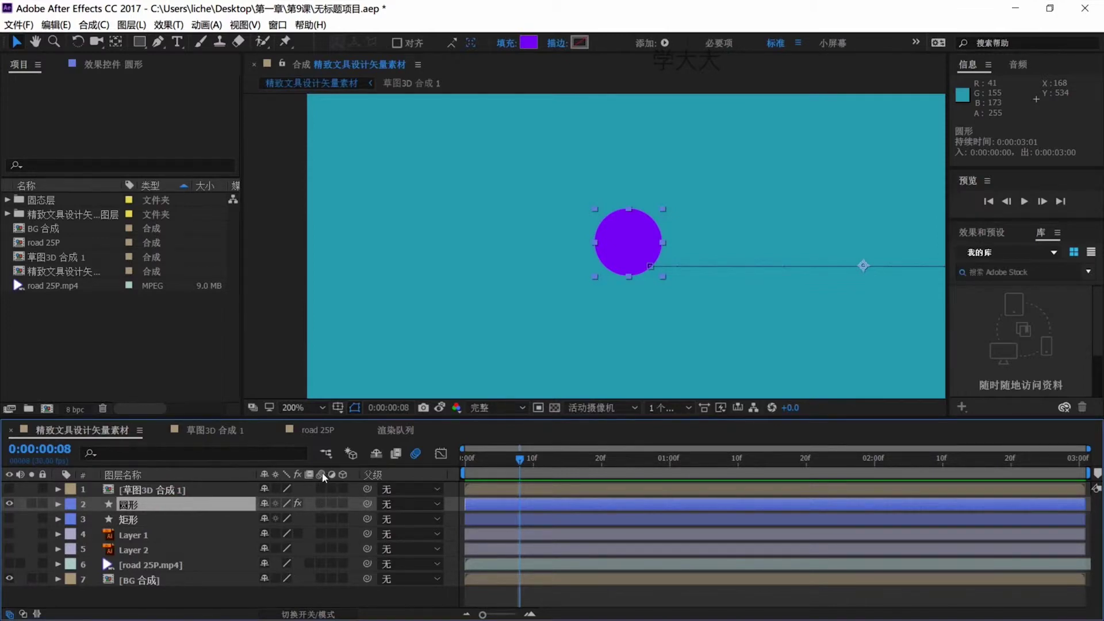
{"action": "left_click", "coordinate": [320, 503]}
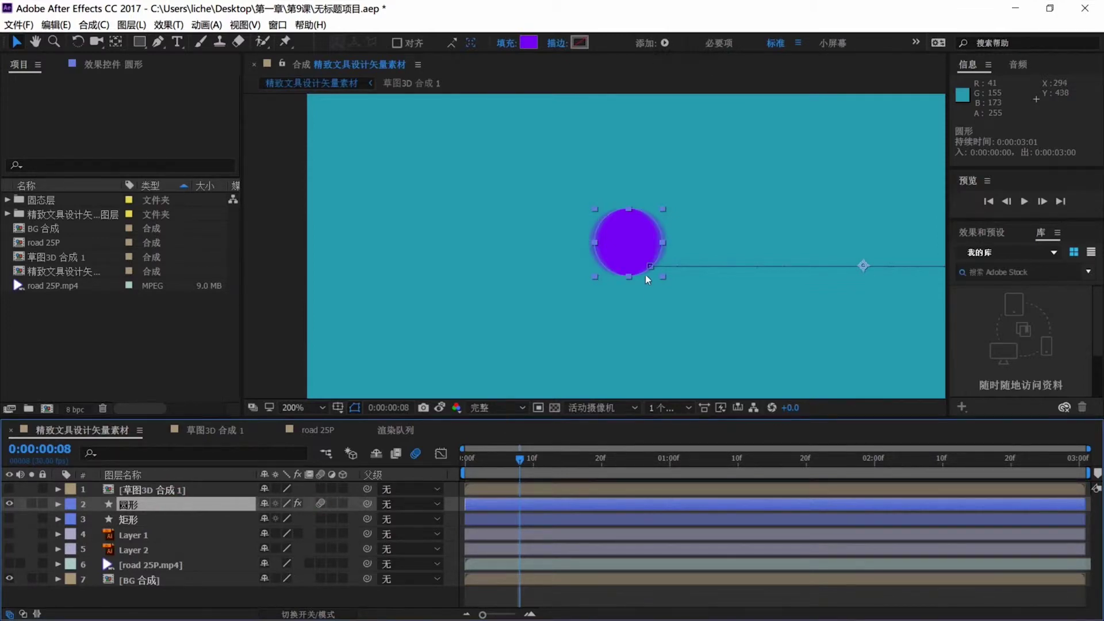
Move the playhead to 0:00:00:06 and turn off motion blur for both the 圆形 layer and the composition
{"action": "mouse_move", "coordinate": [520, 459]}
{"action": "left_mouse_down"}
{"action": "mouse_move", "coordinate": [482, 456]}
{"action": "mouse_move", "coordinate": [569, 458]}
{"action": "mouse_move", "coordinate": [476, 463]}
{"action": "mouse_move", "coordinate": [591, 457]}
{"action": "mouse_move", "coordinate": [510, 462]}
{"action": "left_mouse_up"}
{"action": "left_click", "coordinate": [320, 504]}
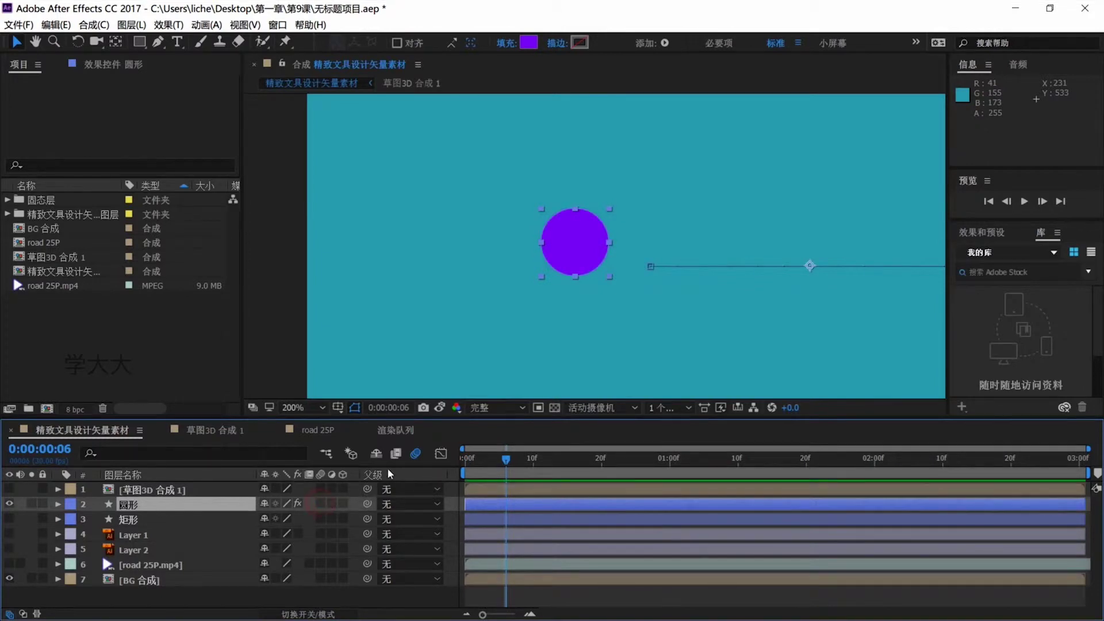
{"action": "left_click", "coordinate": [414, 453]}
Reveal the 圆形 layer's position keyframes, view their graph in the graph editor, and step back to 0:00:00:05 in the layer bar view
{"action": "key", "text": "p"}
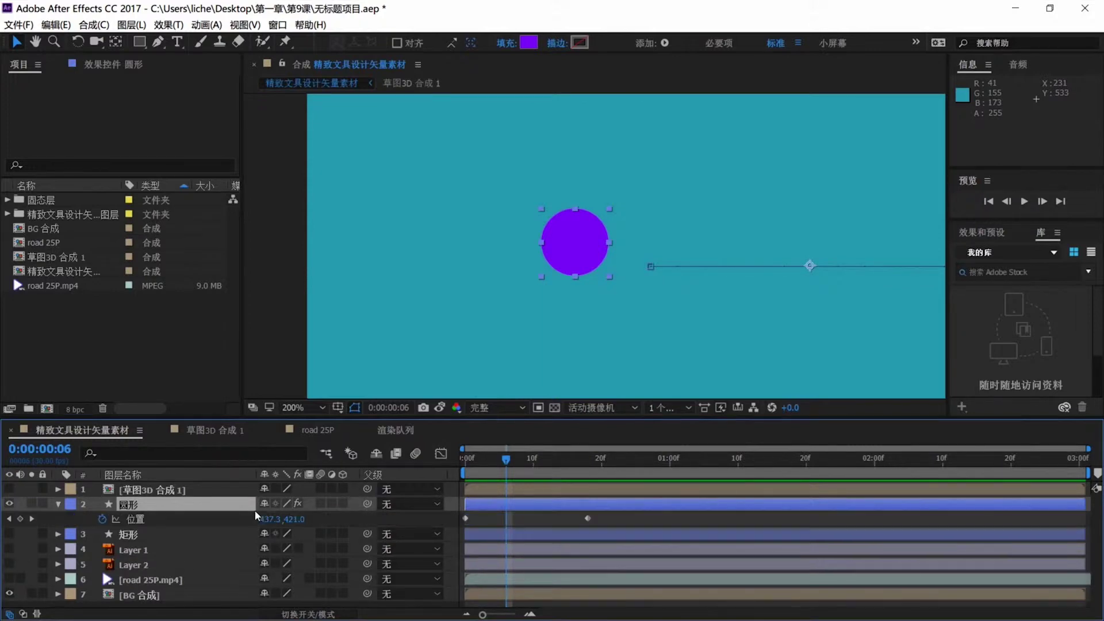
{"action": "left_click_drag", "start_coordinate": [601, 510], "coordinate": [450, 523]}
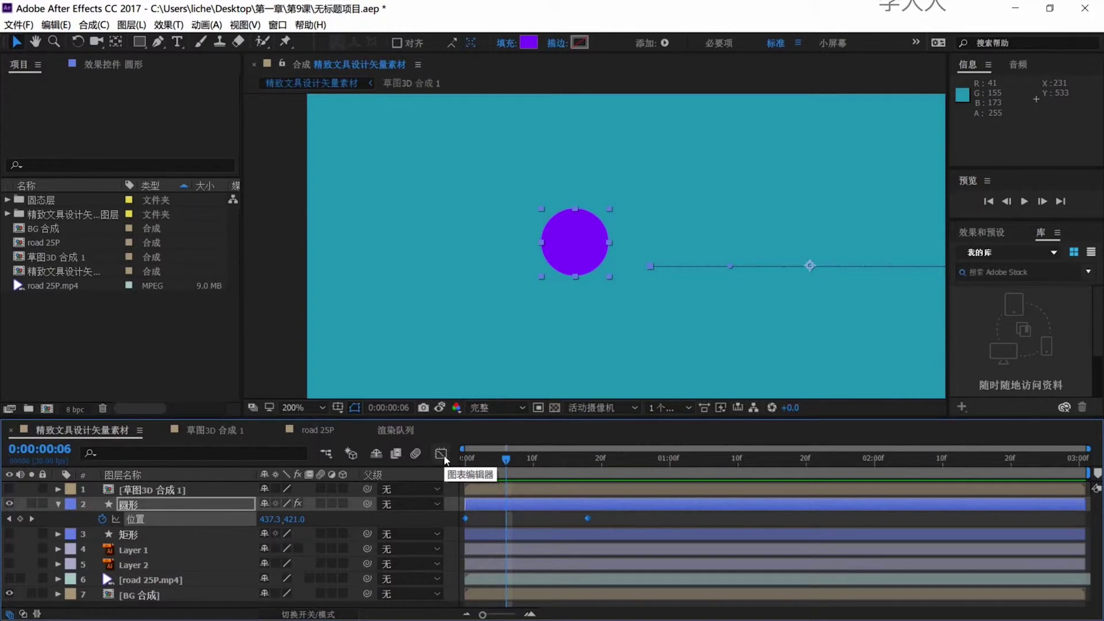
{"action": "left_click", "coordinate": [442, 454]}
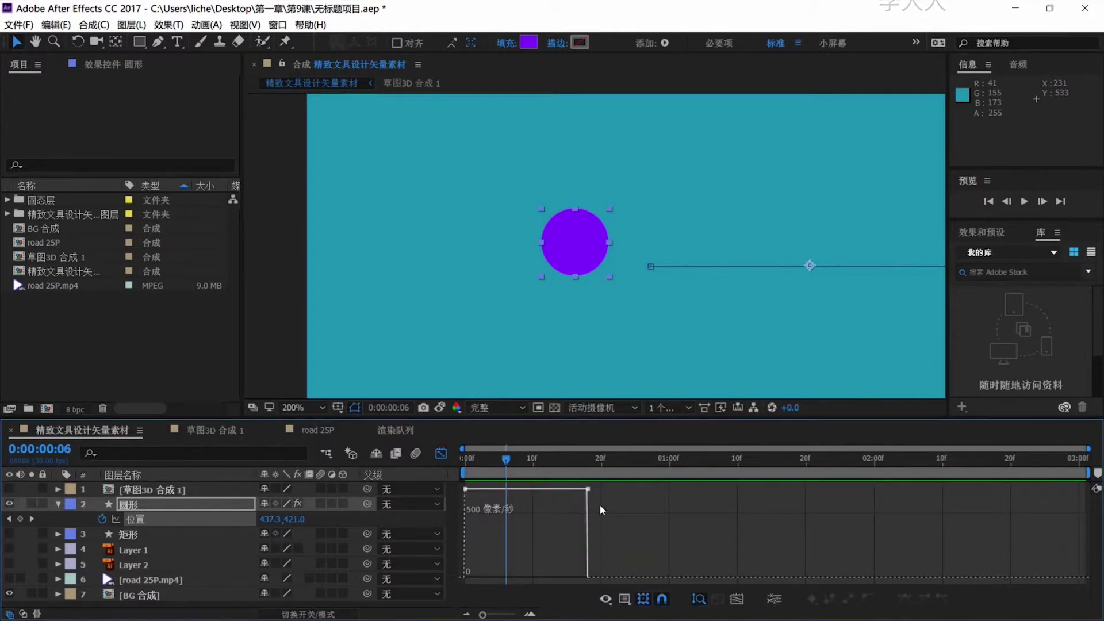
{"action": "left_click", "coordinate": [442, 454]}
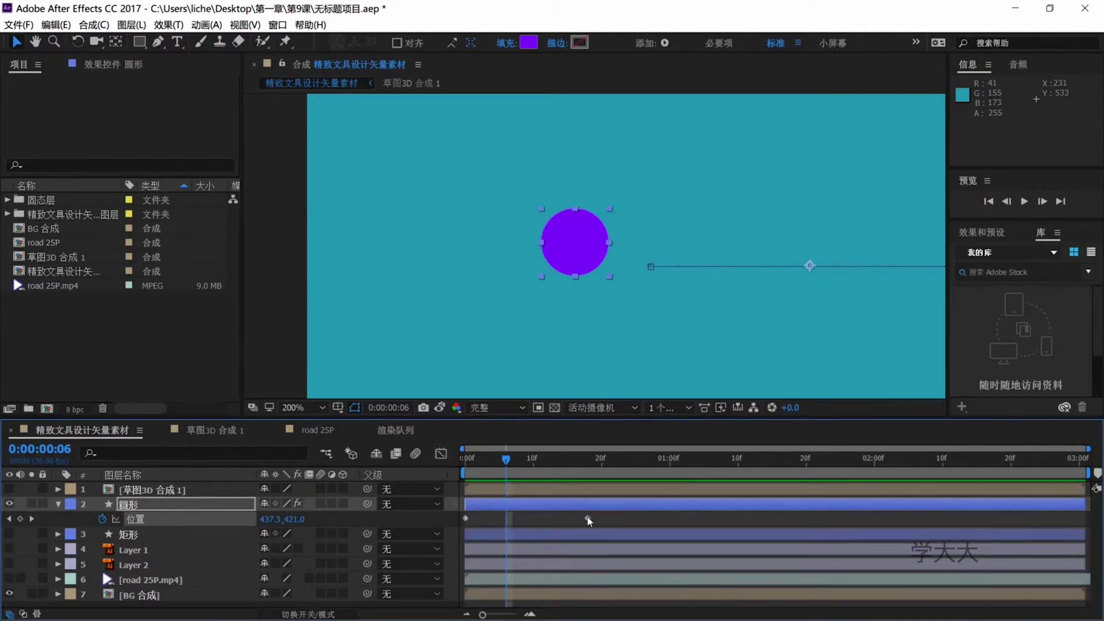
{"action": "key", "text": "Page_Up"}
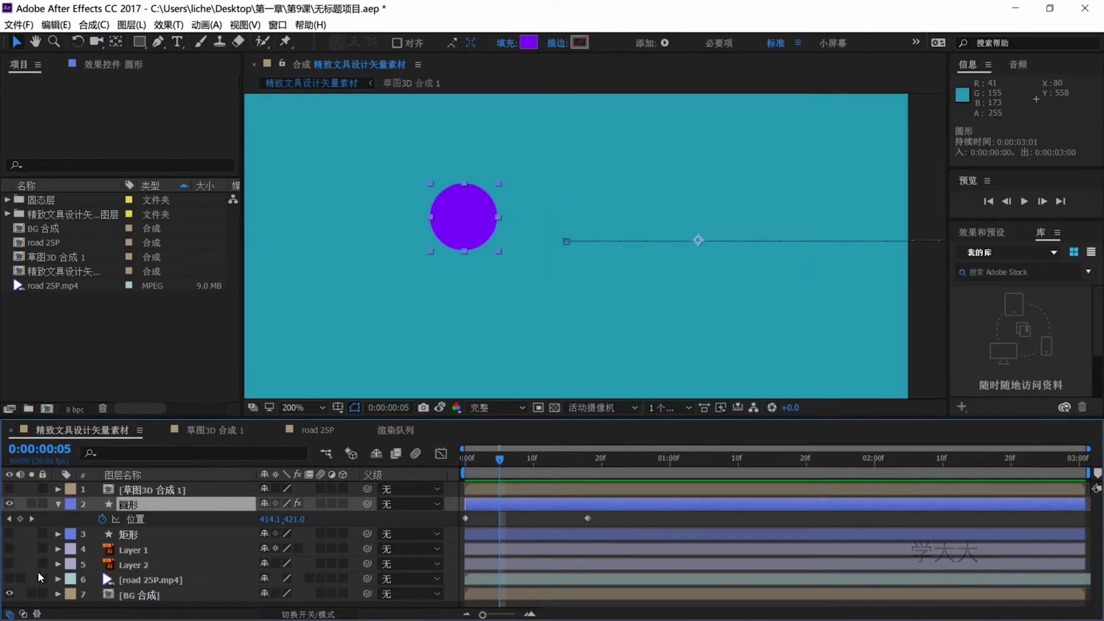
Turn on the road 25P.mp4 layer's visibility and audio, then solo and lock the layer
{"action": "left_click", "coordinate": [9, 578]}
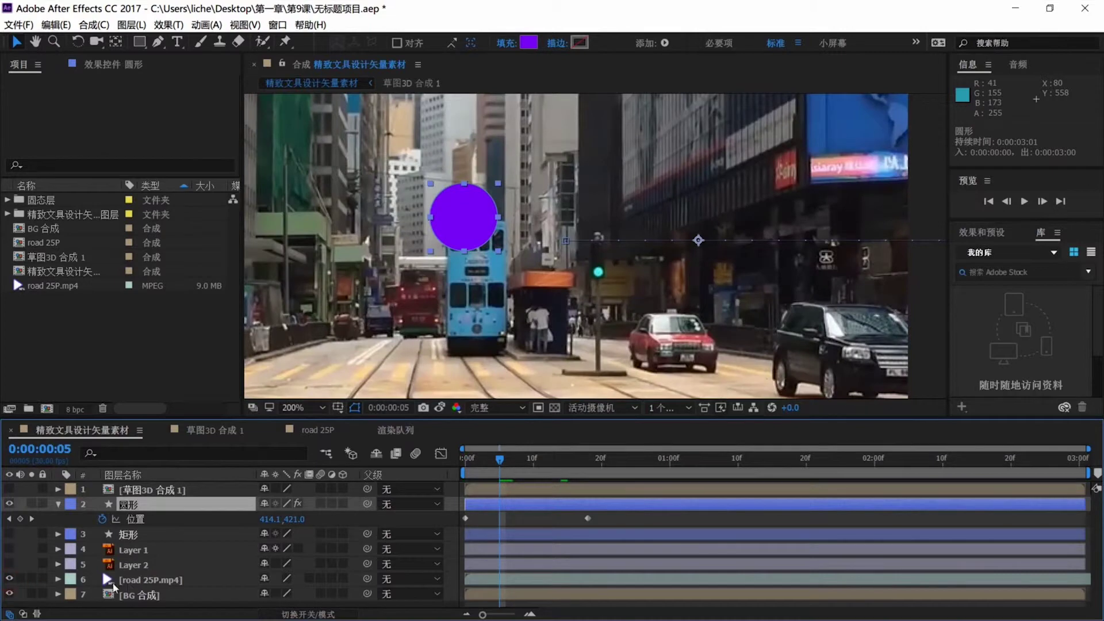
{"action": "left_click", "coordinate": [19, 578]}
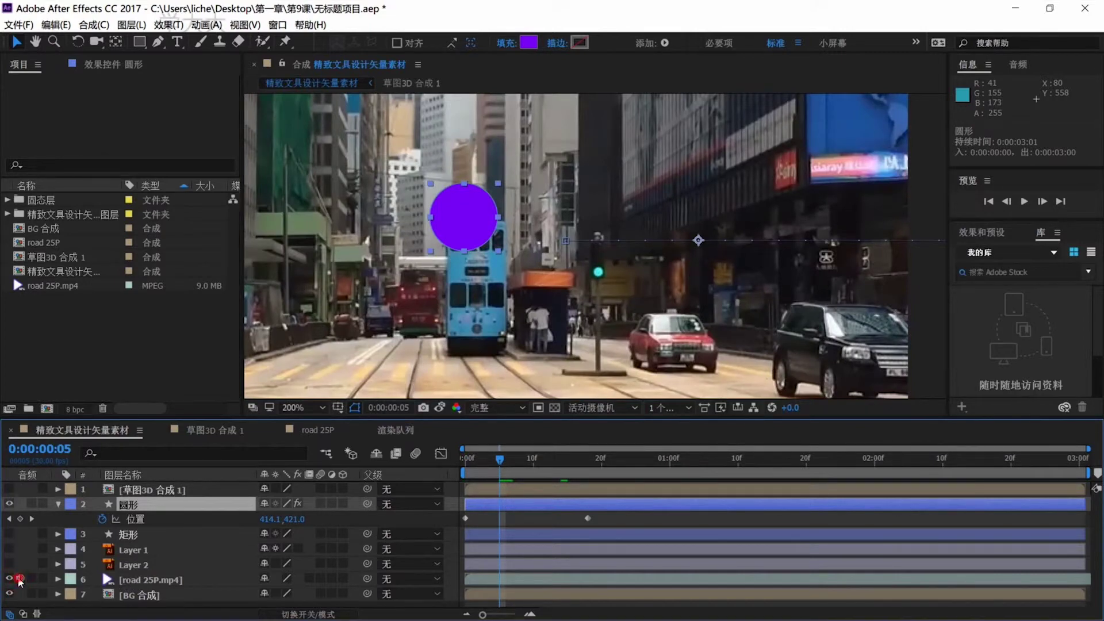
{"action": "left_click", "coordinate": [138, 581]}
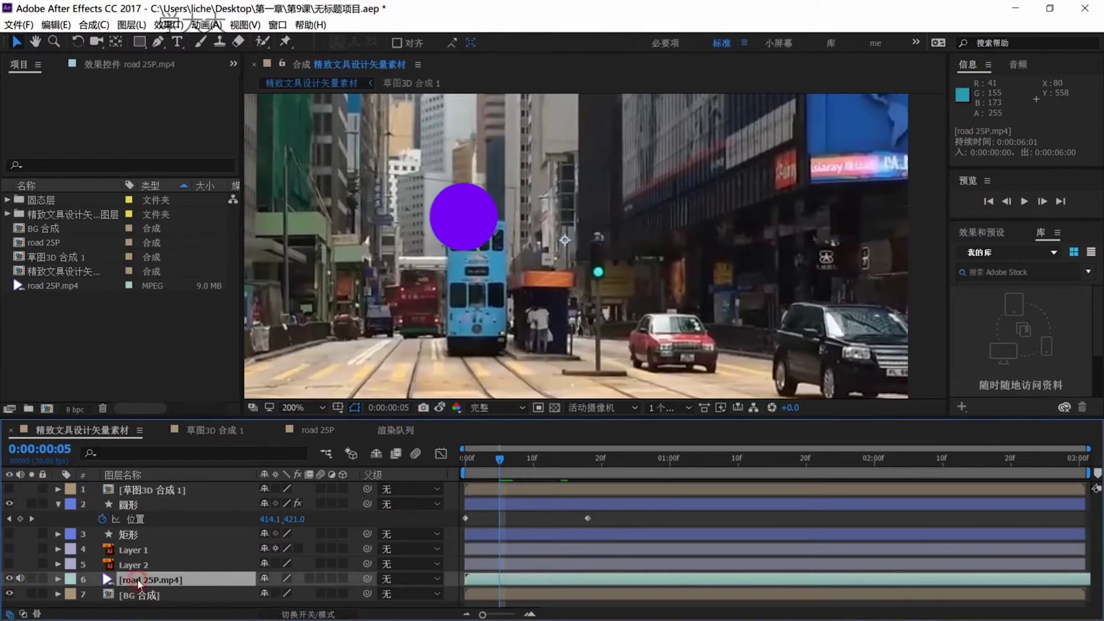
{"action": "left_click", "coordinate": [31, 578]}
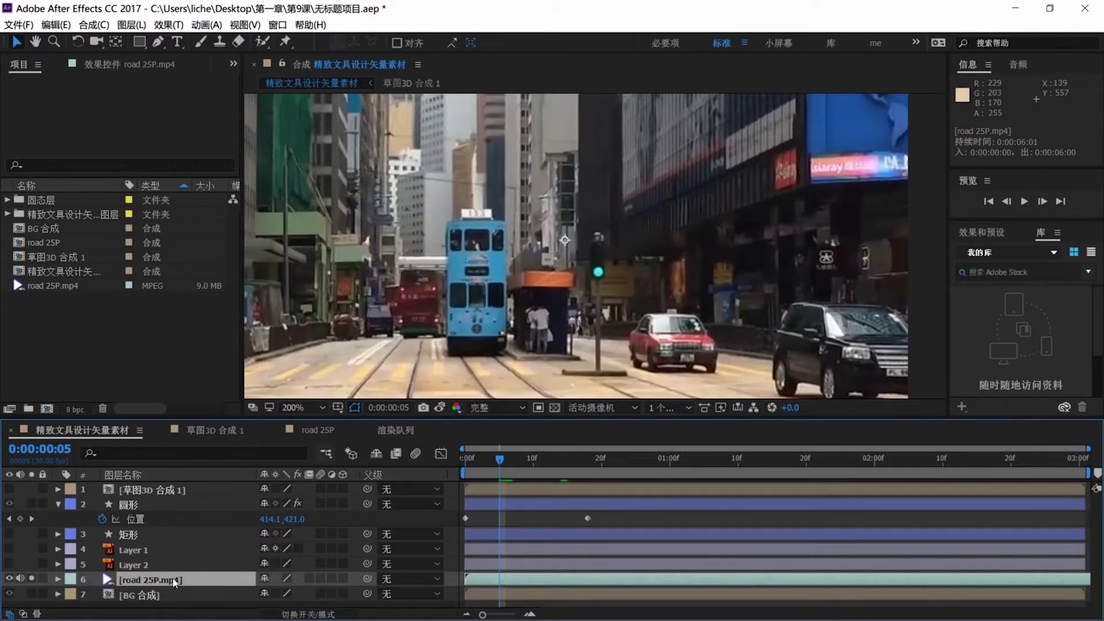
{"action": "left_click", "coordinate": [43, 579]}
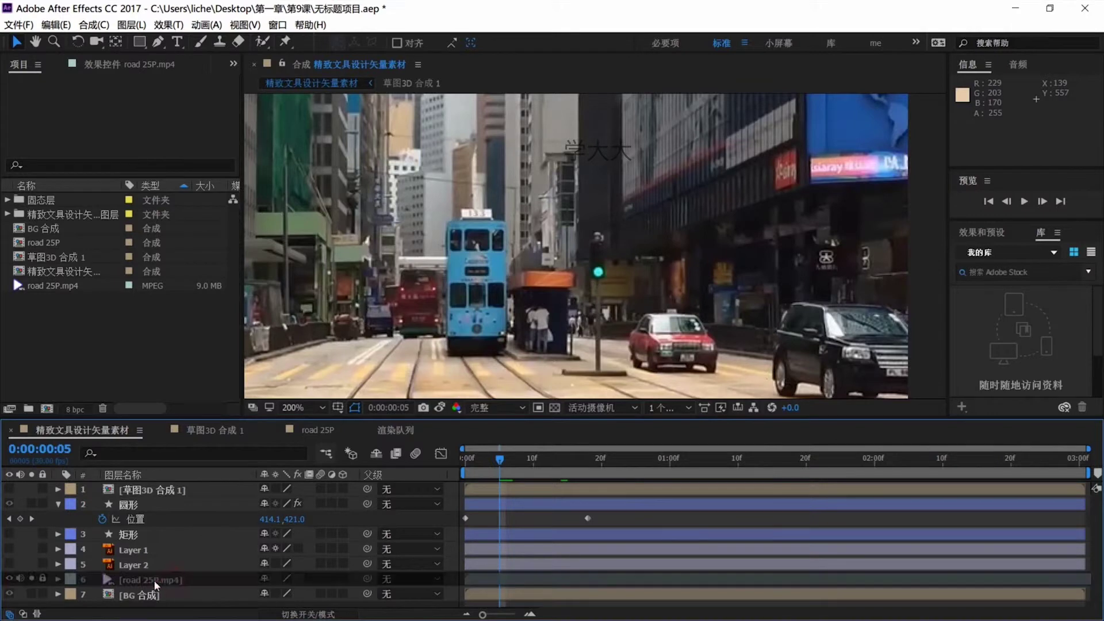
Unlock the road 25P.mp4 layer and turn off its solo, audio and visibility
{"action": "left_click", "coordinate": [43, 578]}
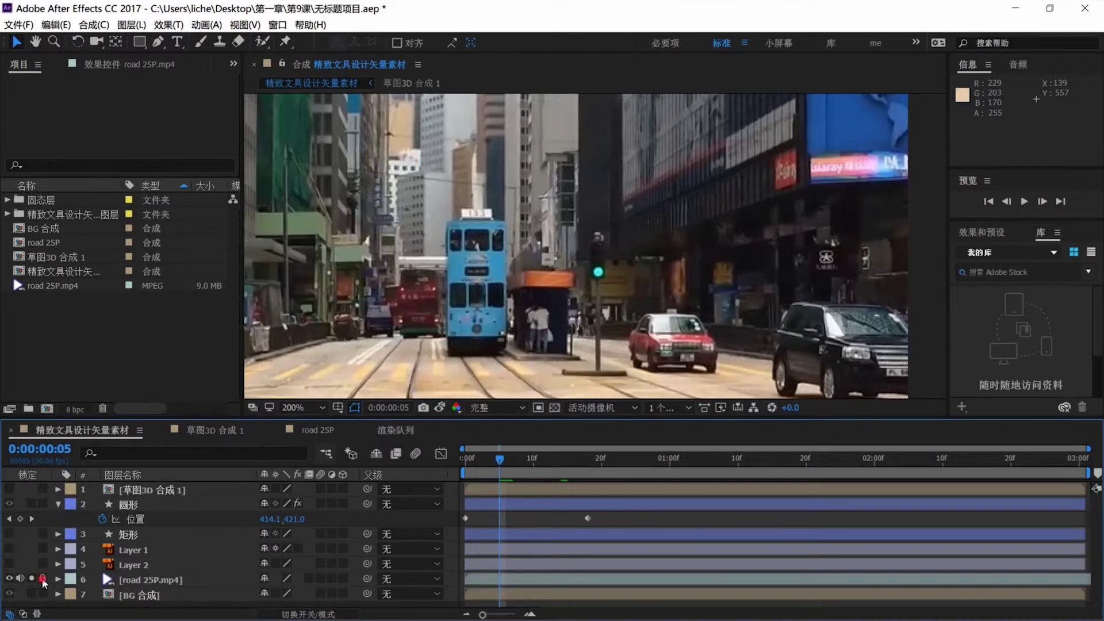
{"action": "left_click", "coordinate": [32, 578]}
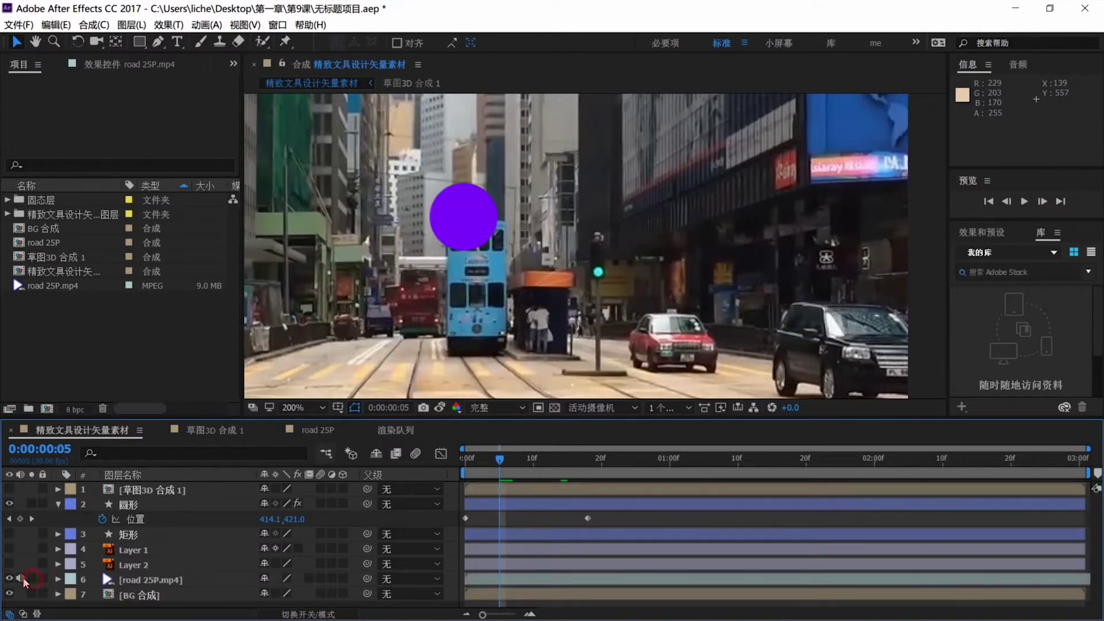
{"action": "left_click", "coordinate": [21, 579]}
{"action": "left_click", "coordinate": [9, 580]}
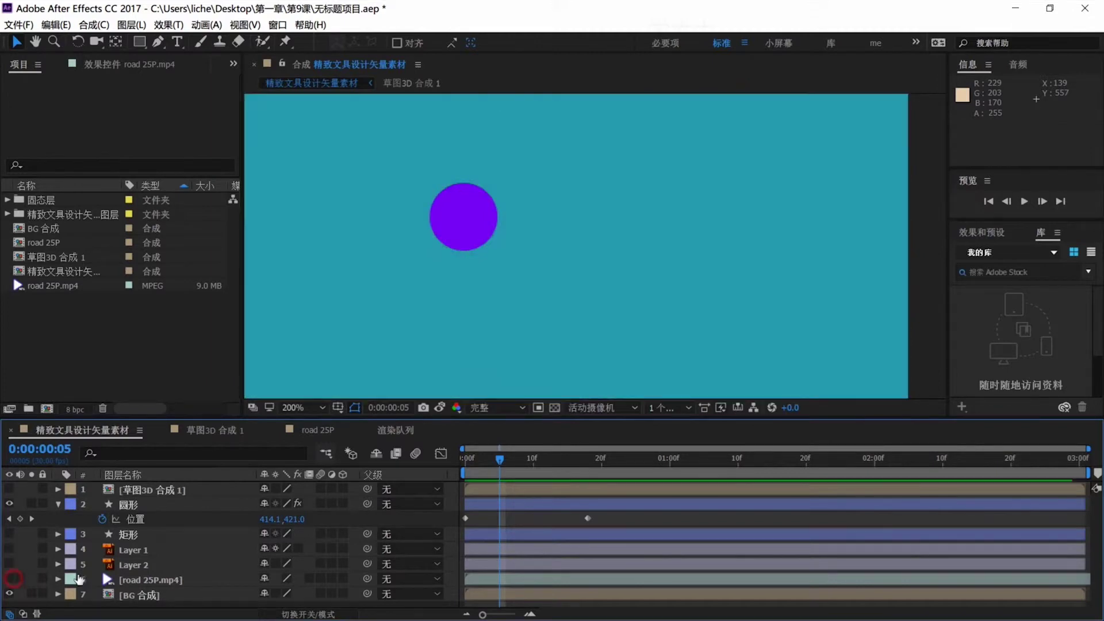
Turn off continuous rasterization for Layer 1 and make both Layer 1 and Layer 2 visible
{"action": "left_click", "coordinate": [276, 548]}
{"action": "left_click", "coordinate": [140, 551]}
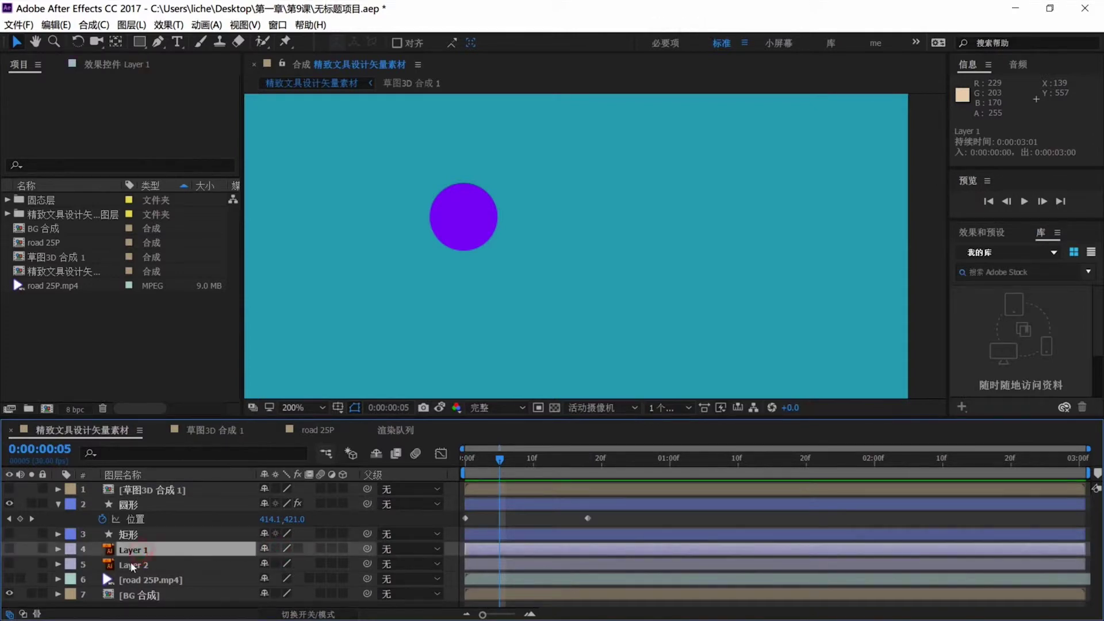
{"action": "left_click", "coordinate": [130, 562]}
{"action": "left_click_drag", "start_coordinate": [9, 549], "coordinate": [10, 564]}
{"action": "left_click", "coordinate": [162, 550]}
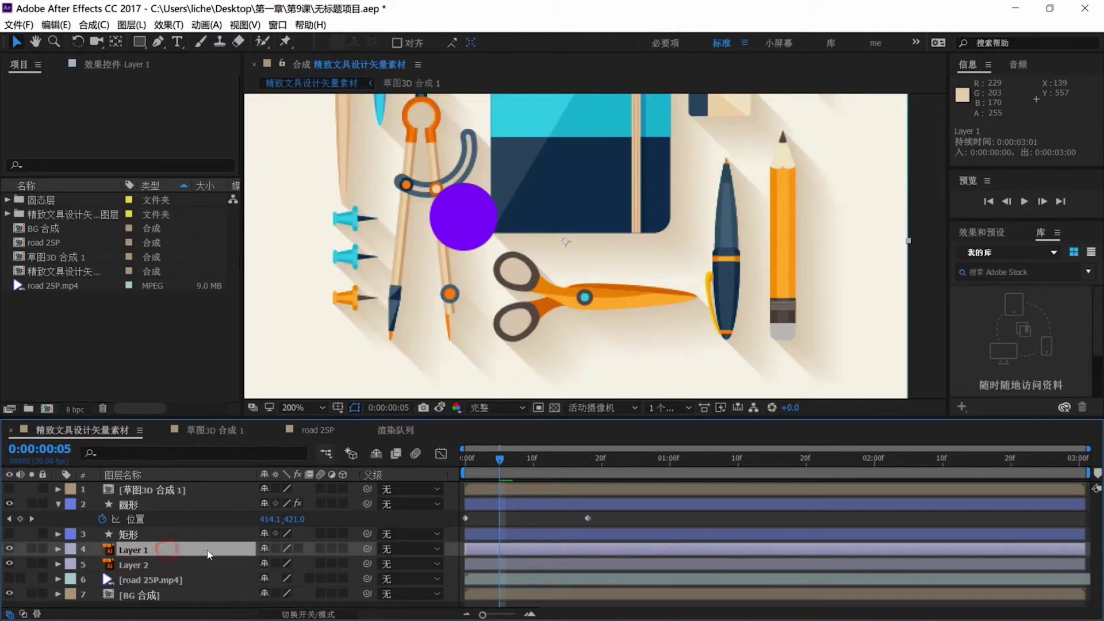
Scale Layer 1 up to 382% and enable its continuous rasterization to sharpen the scissors artwork
{"action": "key", "text": "s"}
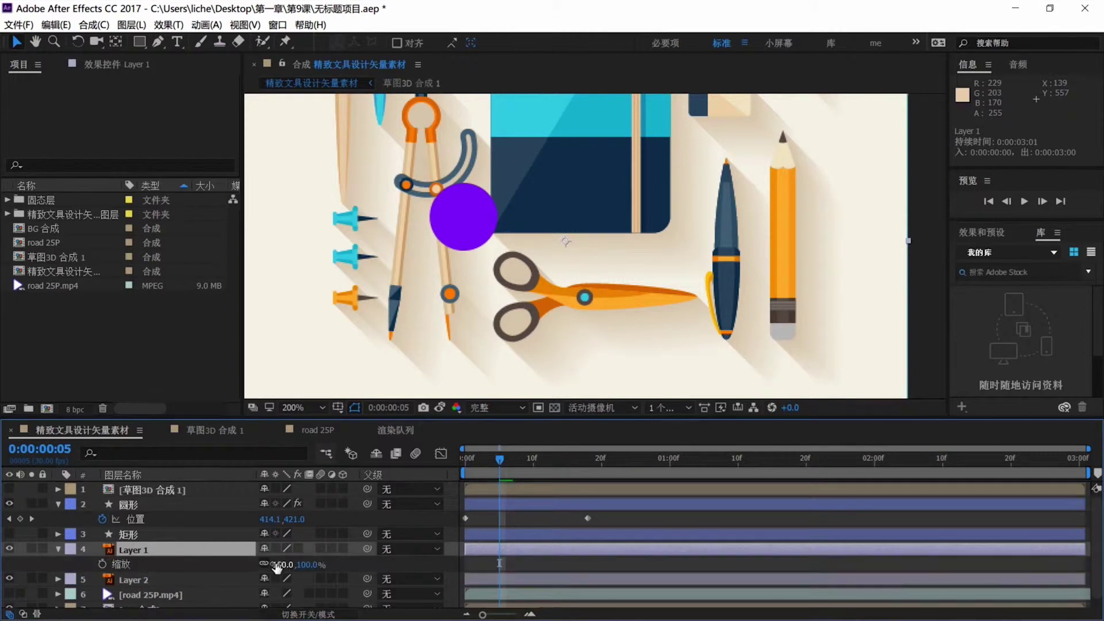
{"action": "left_click_drag", "start_coordinate": [278, 564], "coordinate": [478, 555]}
{"action": "left_click_drag", "start_coordinate": [471, 299], "coordinate": [386, 212]}
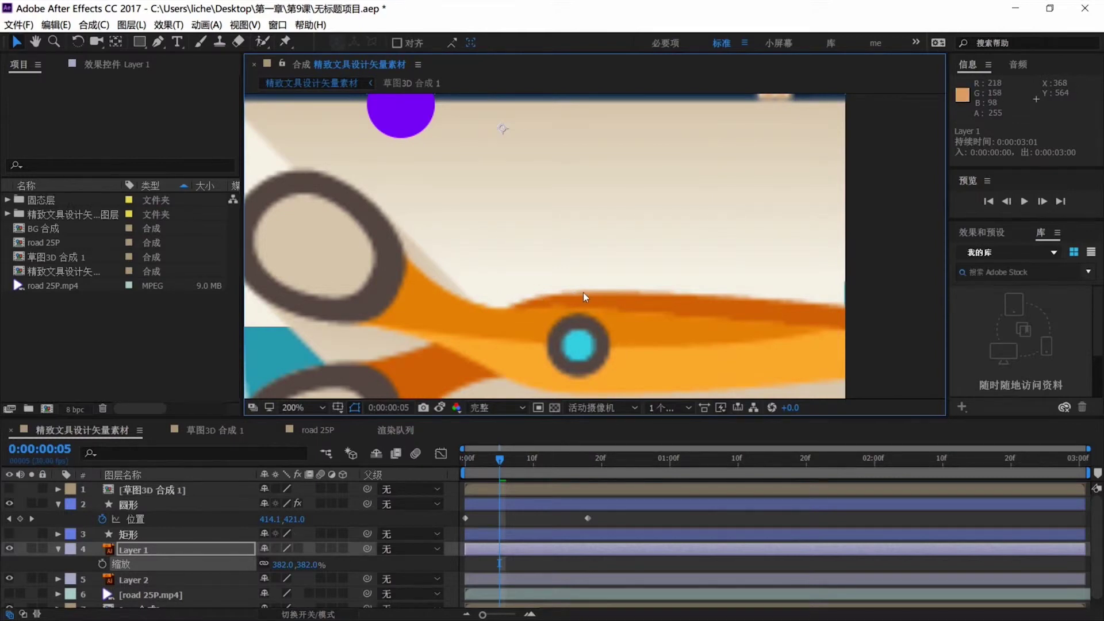
{"action": "left_click", "coordinate": [185, 550]}
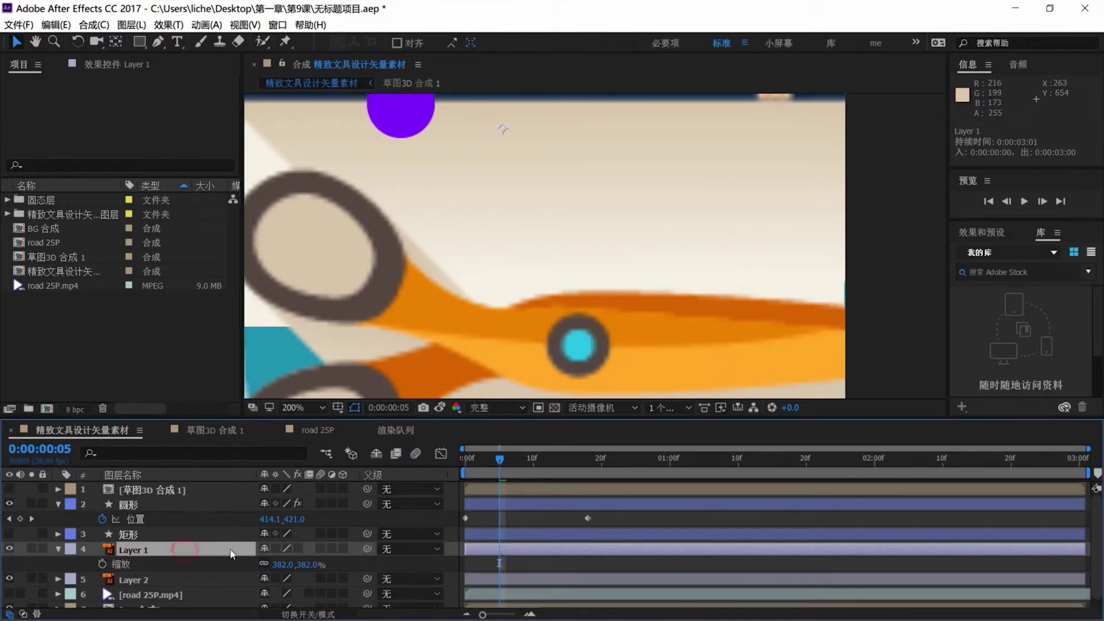
{"action": "left_click", "coordinate": [276, 549]}
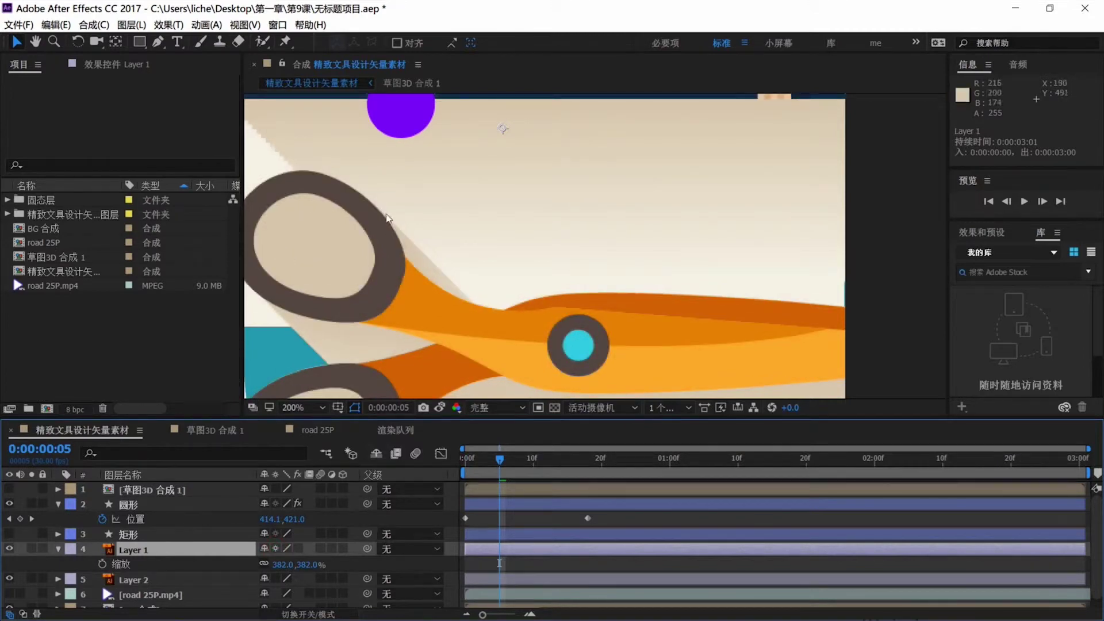
Set Layer 1's scale to 397% and switch its quality to draft and back to best
{"action": "mouse_move", "coordinate": [282, 565]}
{"action": "left_mouse_down"}
{"action": "mouse_move", "coordinate": [357, 566]}
{"action": "mouse_move", "coordinate": [268, 555]}
{"action": "mouse_move", "coordinate": [287, 558]}
{"action": "left_mouse_up"}
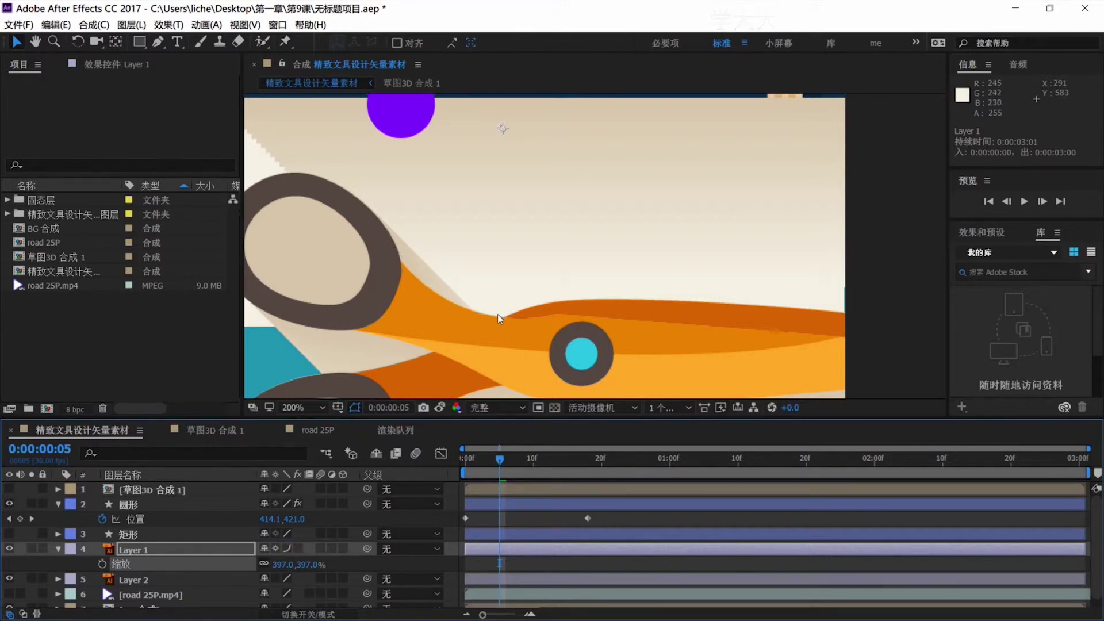
{"action": "left_click", "coordinate": [287, 550]}
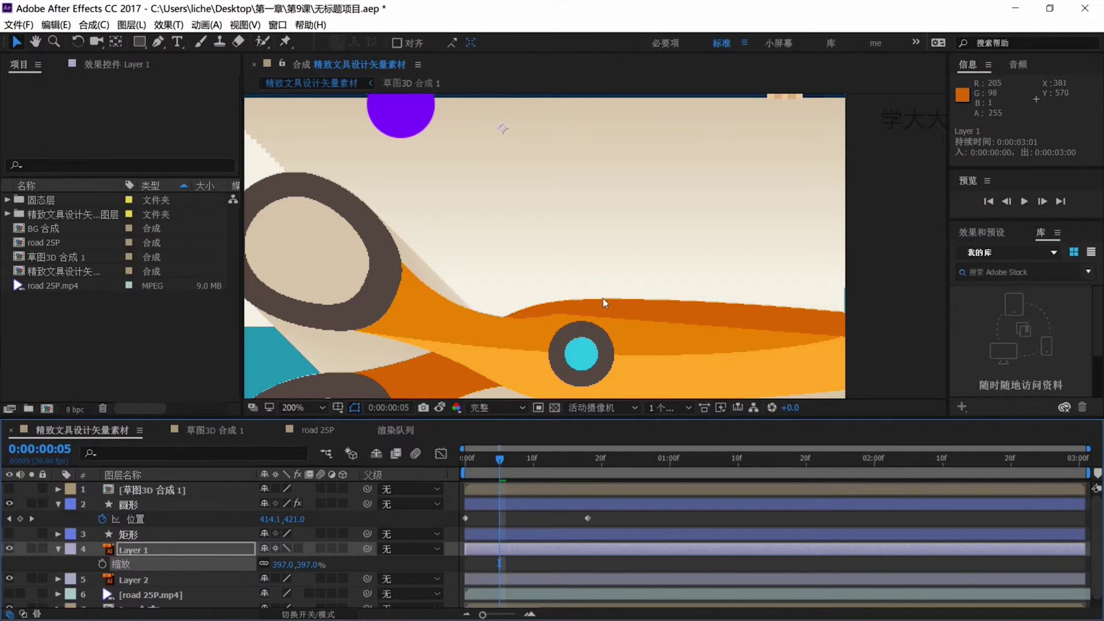
{"action": "left_click", "coordinate": [287, 549]}
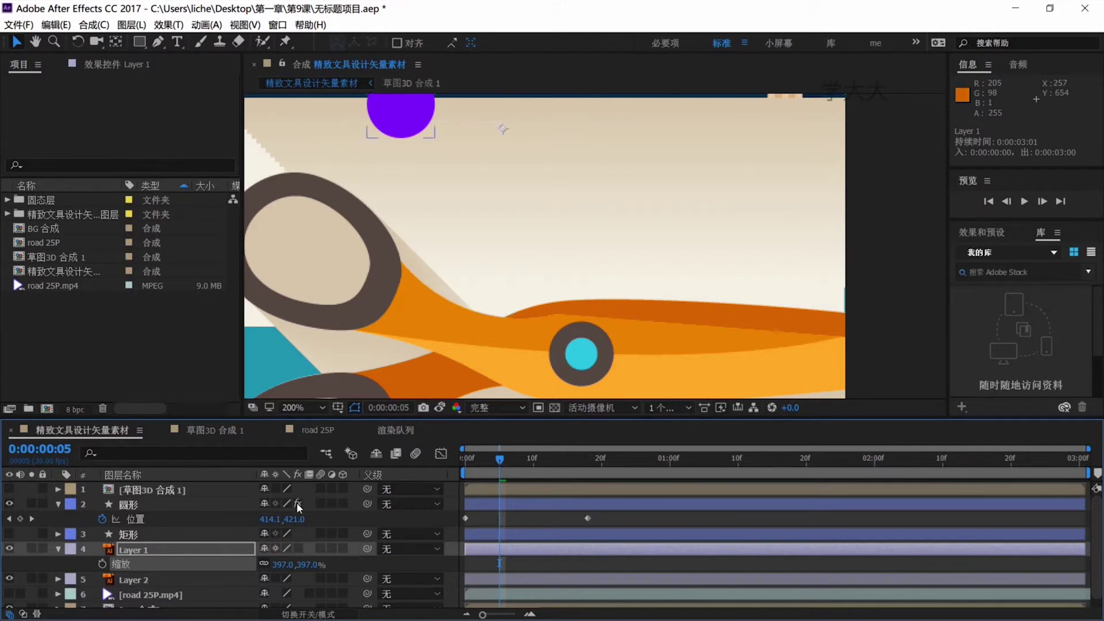
Hide Layer 1 and Layer 2 in the composition
{"action": "left_click", "coordinate": [147, 506]}
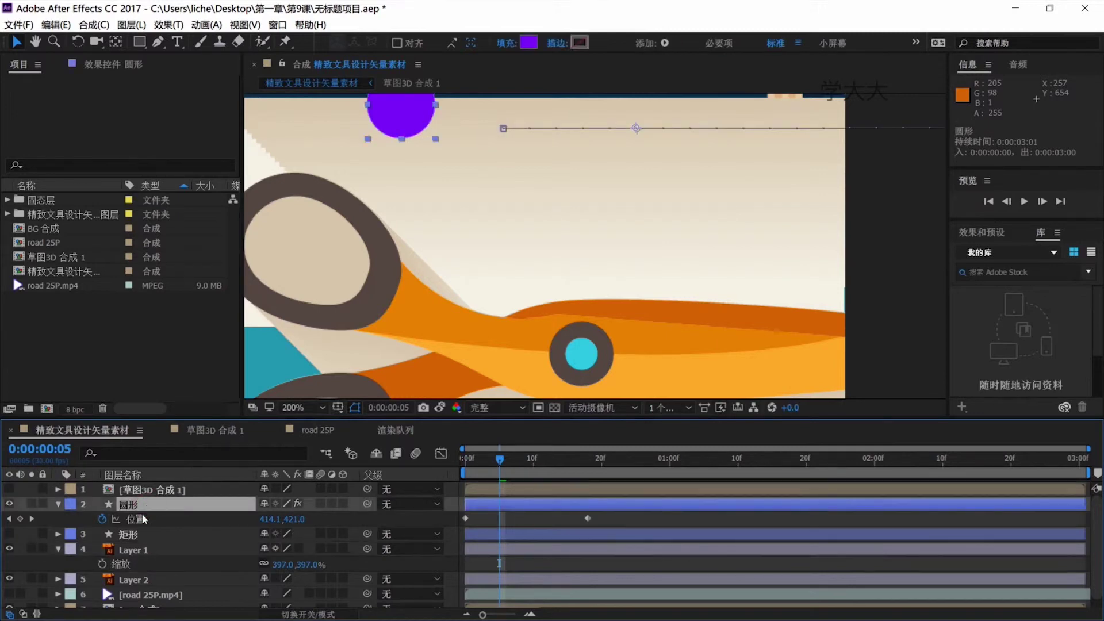
{"action": "left_click", "coordinate": [9, 549]}
{"action": "left_click", "coordinate": [9, 579]}
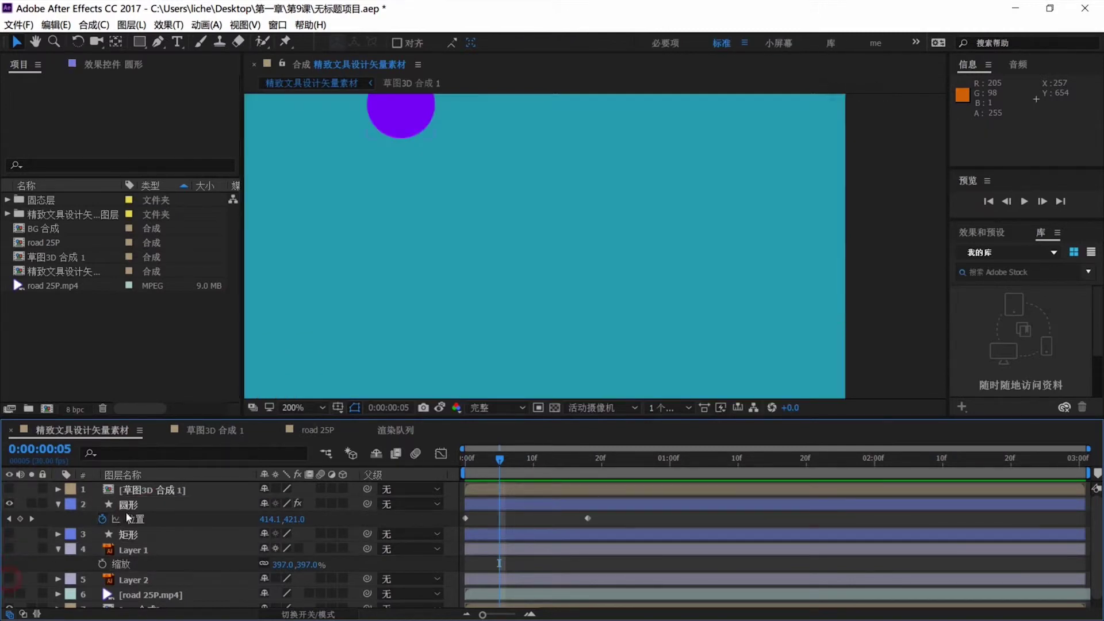
Enable the 毛边 (Roughen Edges) effect in the 圆形 layer's effect controls, and switch all the layer's effects off and back on
{"action": "left_click", "coordinate": [129, 505]}
{"action": "left_click_drag", "start_coordinate": [390, 211], "coordinate": [421, 309]}
{"action": "left_click", "coordinate": [113, 64]}
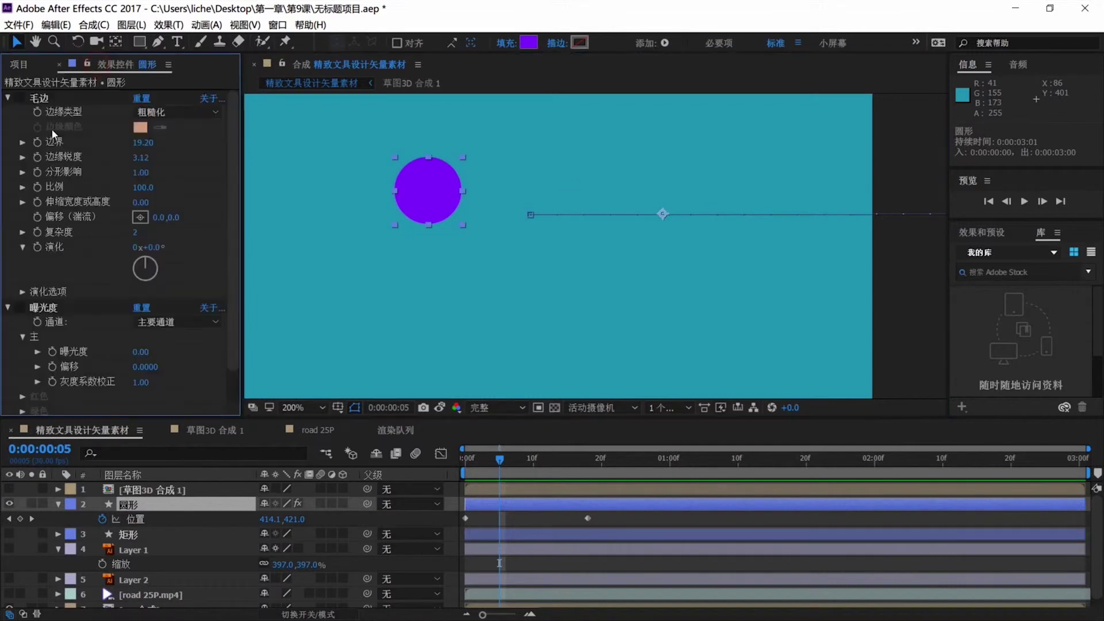
{"action": "left_click", "coordinate": [20, 98]}
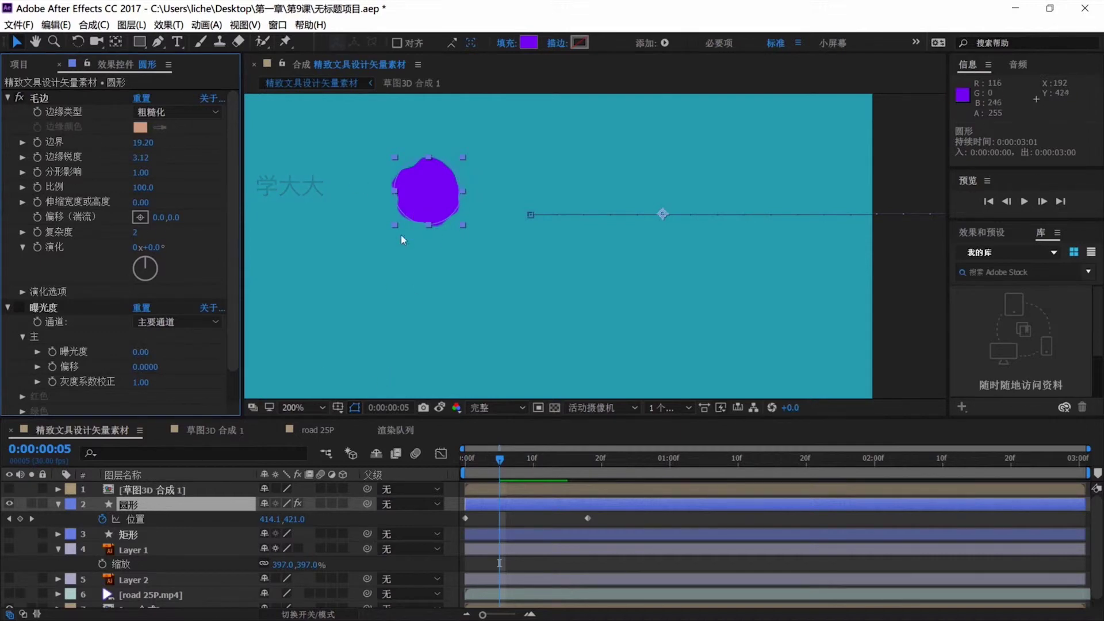
{"action": "left_click", "coordinate": [299, 503]}
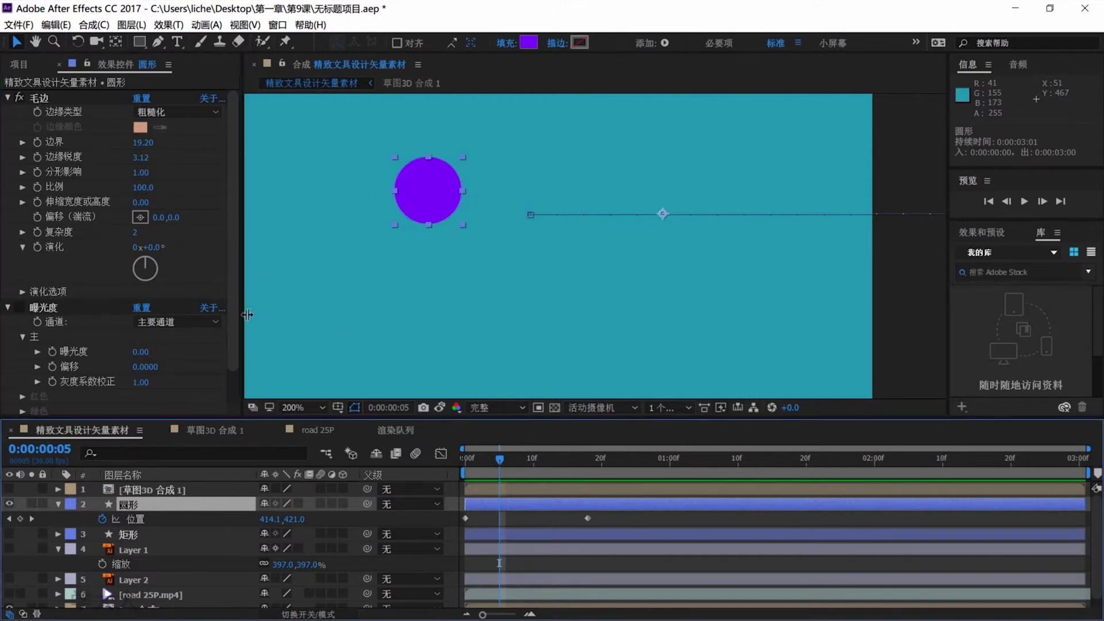
{"action": "left_click", "coordinate": [298, 504]}
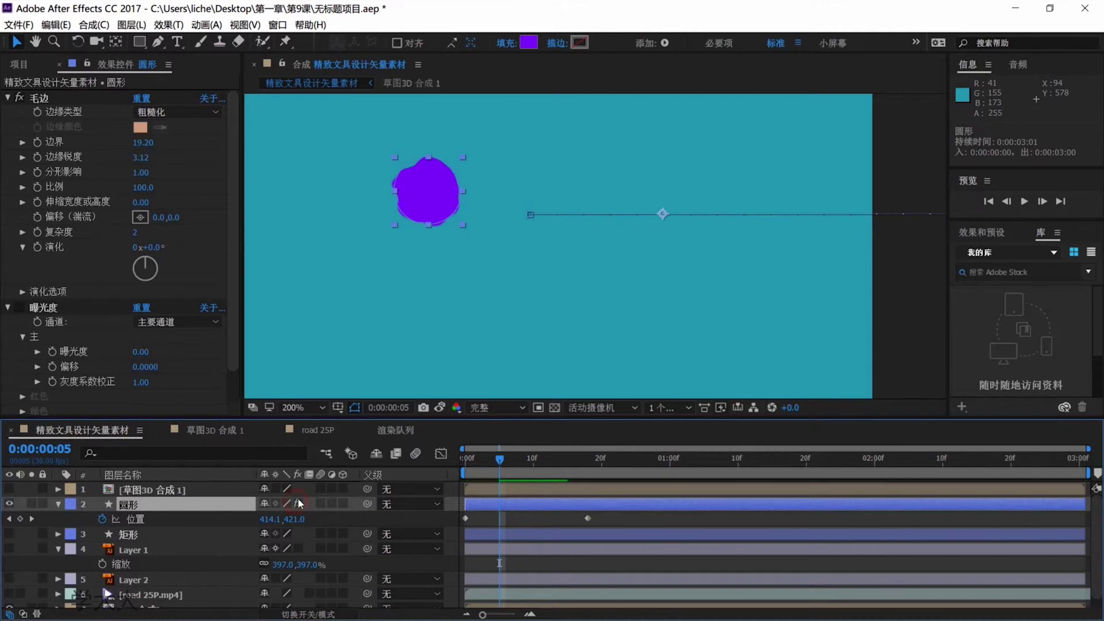
Toggle the 圆形 layer's adjustment layer setting on and off, and do the same with its 3D layer setting
{"action": "left_click", "coordinate": [333, 504]}
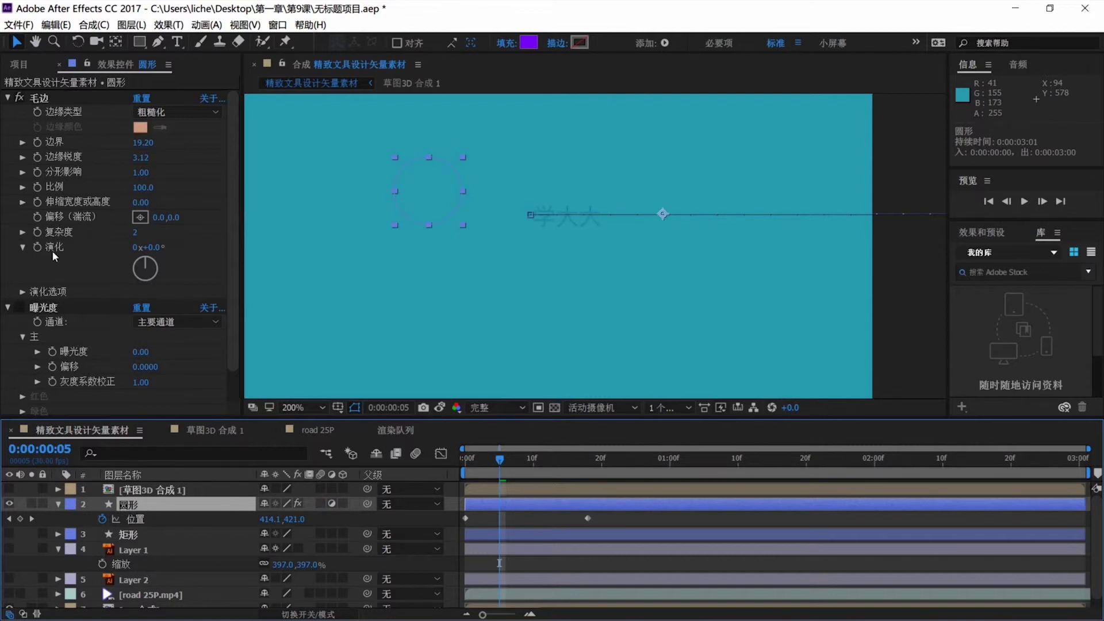
{"action": "scroll", "coordinate": [159, 510], "scroll_direction": "down", "scroll_amount": 1}
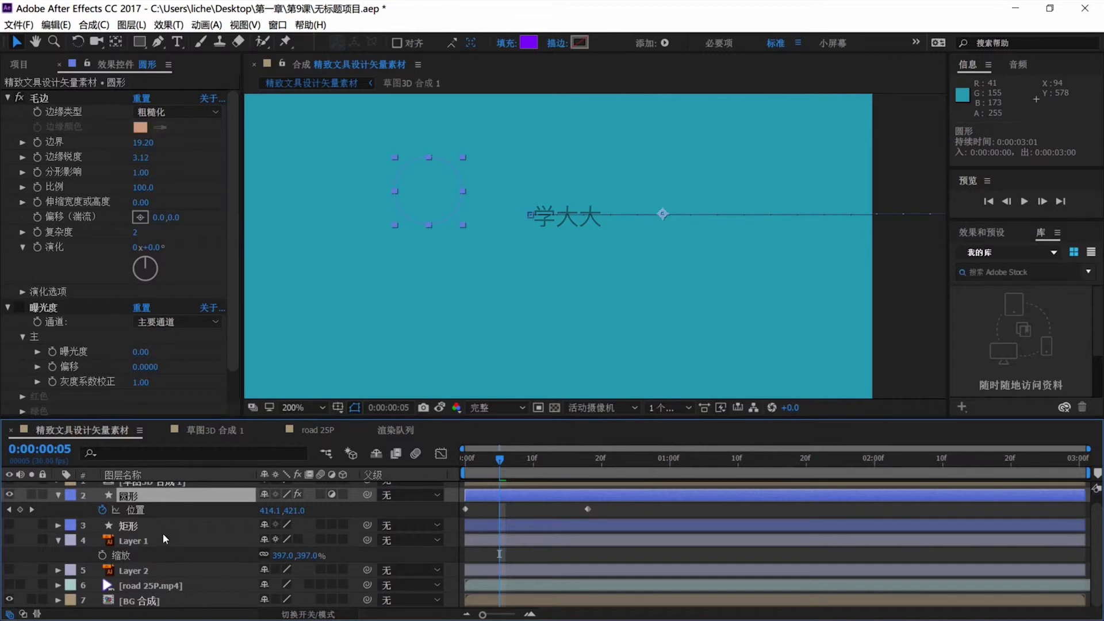
{"action": "scroll", "coordinate": [167, 530], "scroll_direction": "up", "scroll_amount": 1}
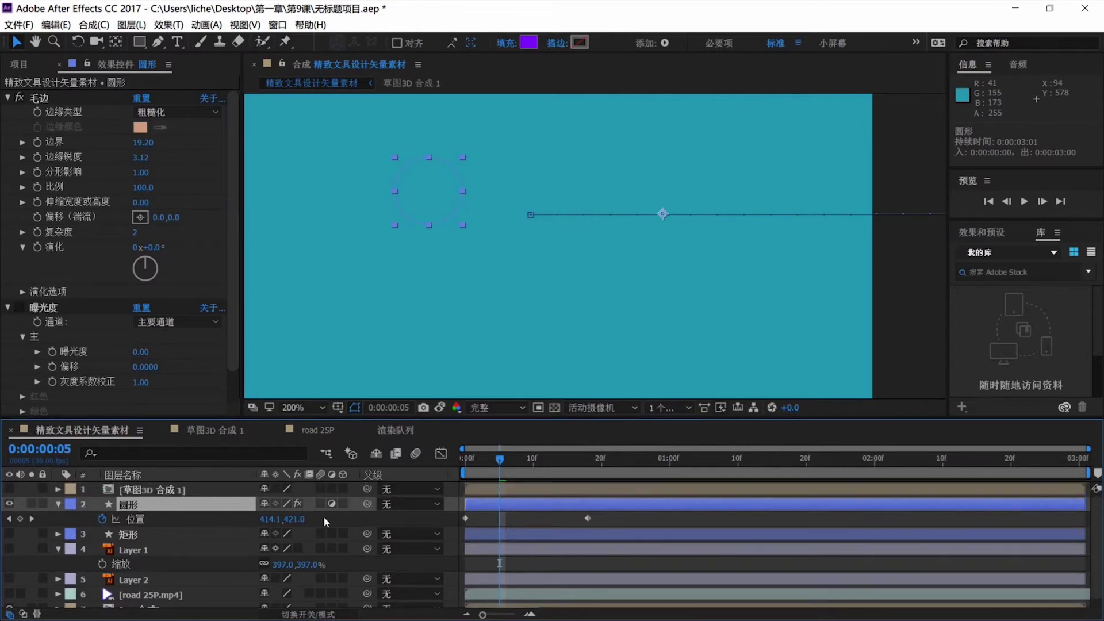
{"action": "left_click", "coordinate": [332, 504]}
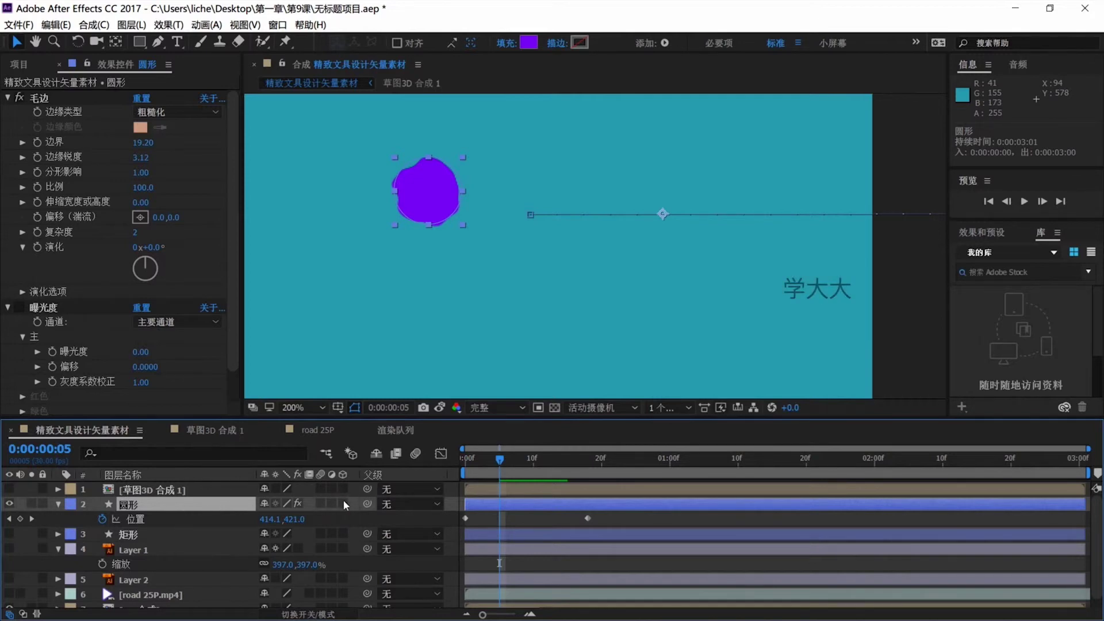
{"action": "left_click", "coordinate": [344, 502]}
{"action": "left_click", "coordinate": [343, 501]}
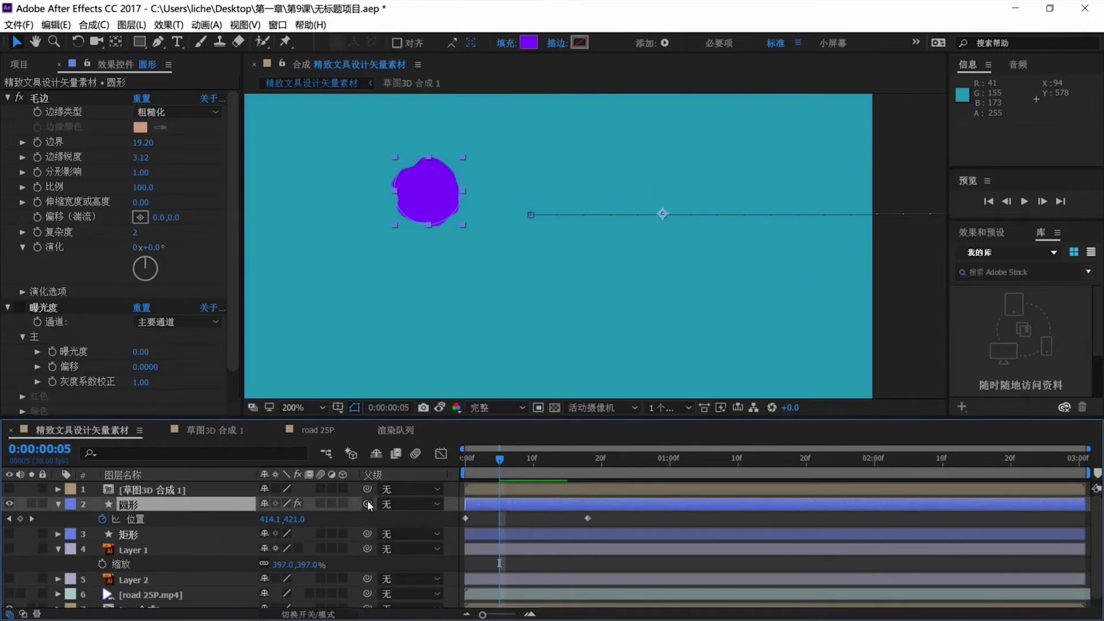
Disable the 毛边 (Roughen Edges) effect on the 圆形 layer and make the 矩形 layer visible
{"action": "left_click", "coordinate": [20, 98]}
{"action": "left_click", "coordinate": [10, 534]}
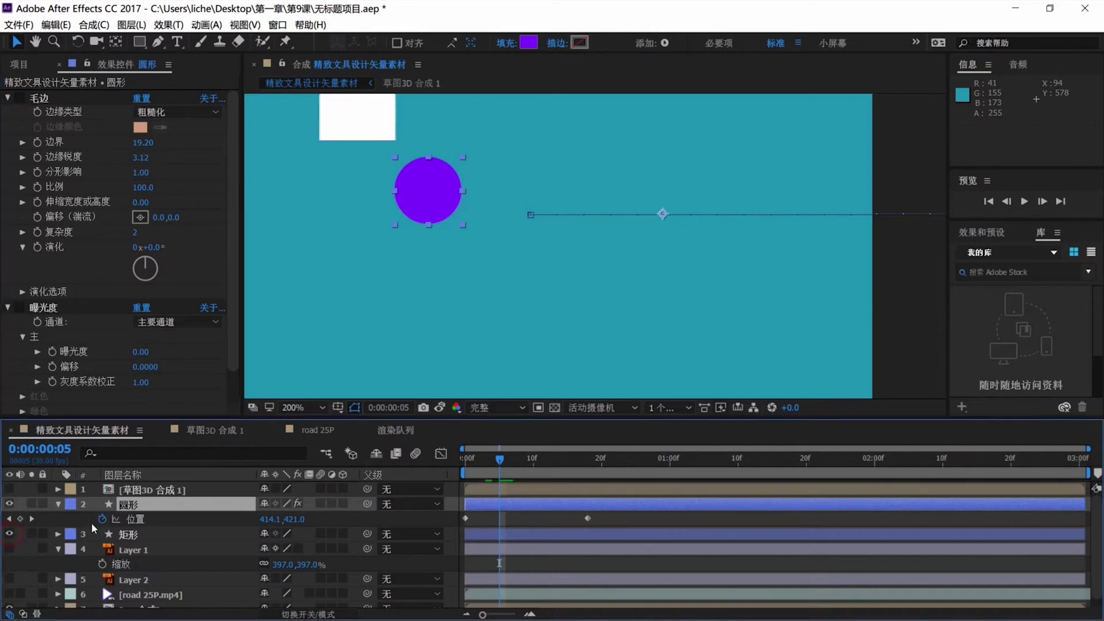
{"action": "scroll", "coordinate": [429, 268], "scroll_direction": "down", "scroll_amount": 1}
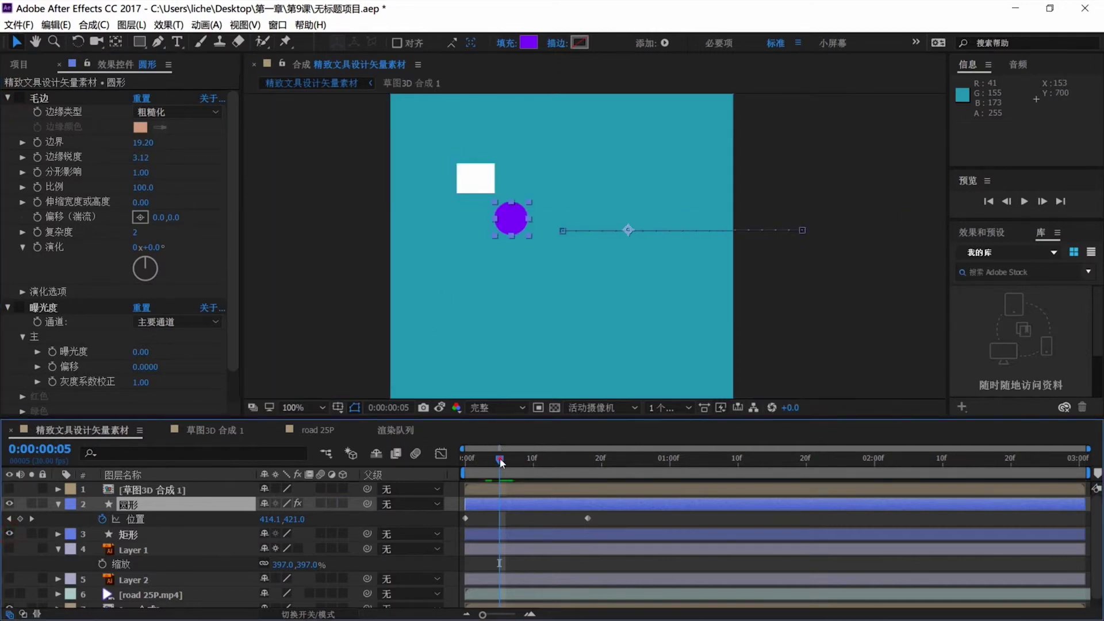
Move the playhead back to 0:00:00:00 and parent the 矩形 layer to the 圆形 layer
{"action": "left_click_drag", "start_coordinate": [499, 459], "coordinate": [470, 468]}
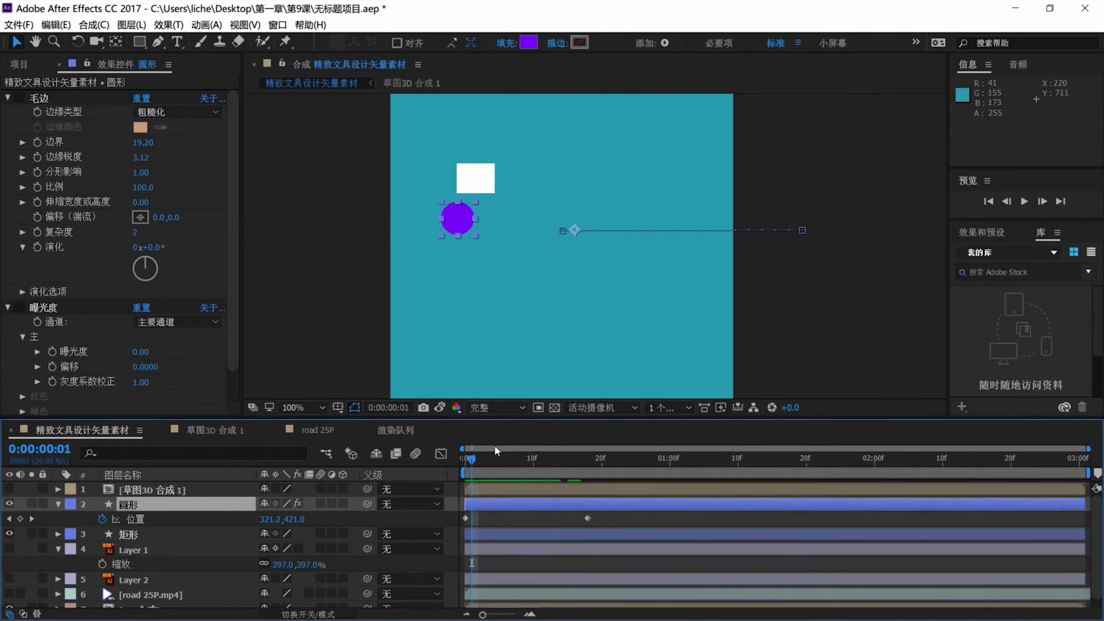
{"action": "mouse_move", "coordinate": [470, 466]}
{"action": "left_mouse_down"}
{"action": "mouse_move", "coordinate": [516, 468]}
{"action": "mouse_move", "coordinate": [466, 467]}
{"action": "left_mouse_up"}
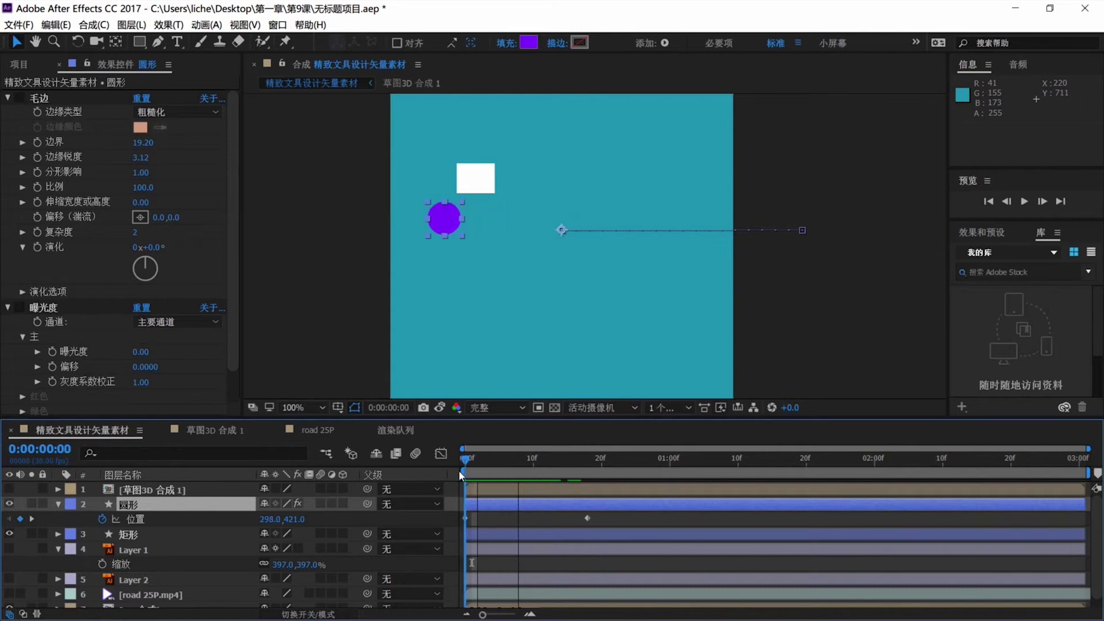
{"action": "left_click", "coordinate": [175, 536]}
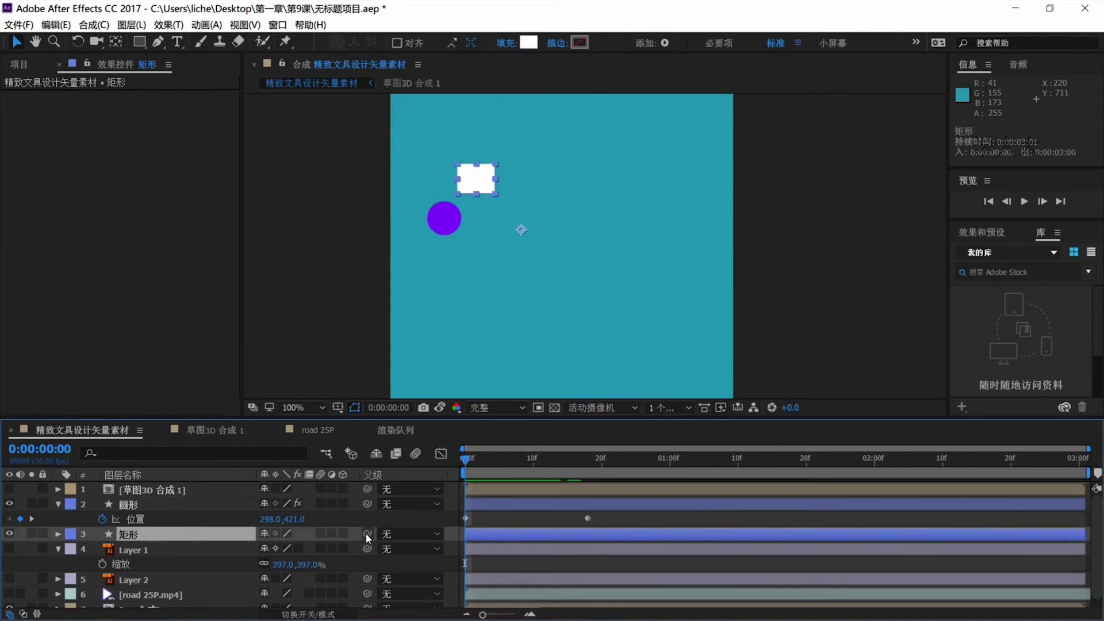
{"action": "left_click_drag", "start_coordinate": [367, 535], "coordinate": [147, 506]}
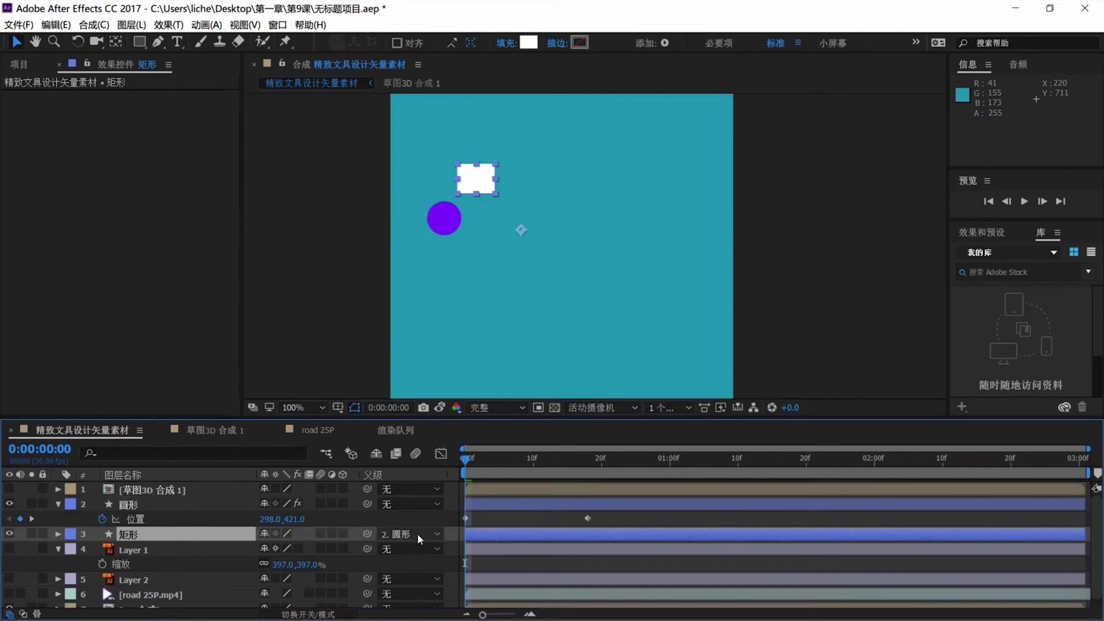
Review the parent options of the 矩形 layer and scrub the timeline from the first frame to check its linked motion
{"action": "left_click", "coordinate": [399, 534]}
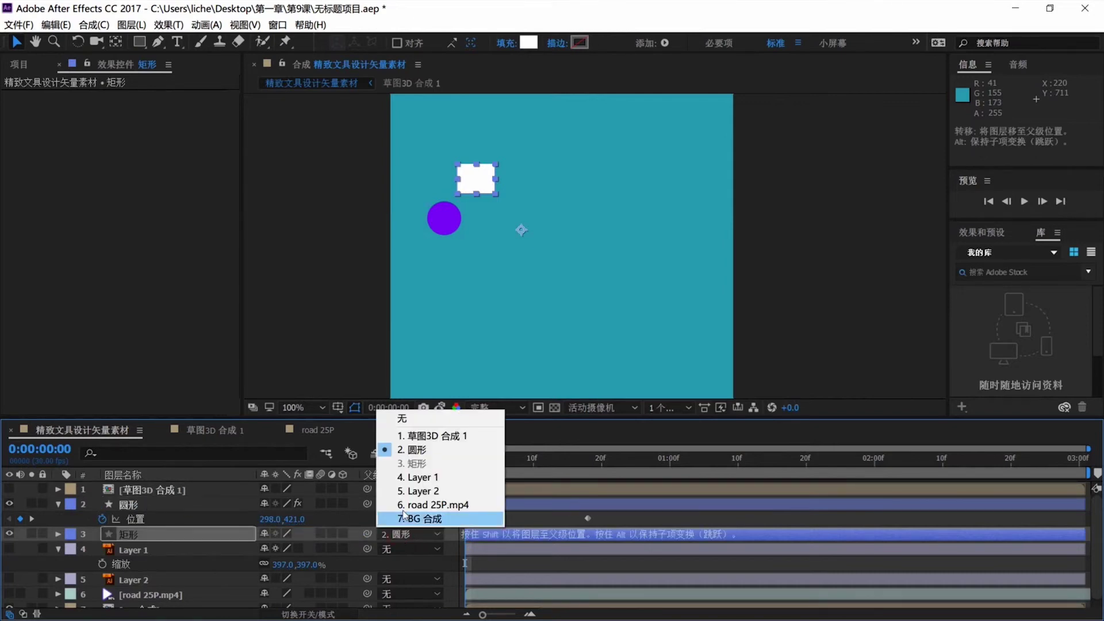
{"action": "left_click", "coordinate": [175, 506]}
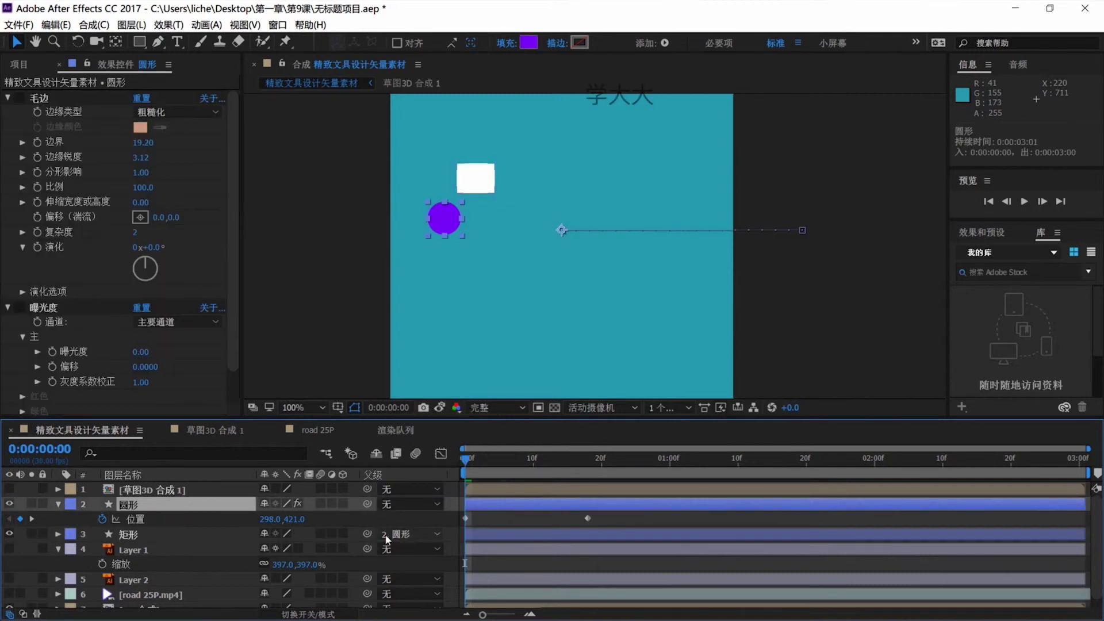
{"action": "left_click", "coordinate": [220, 534]}
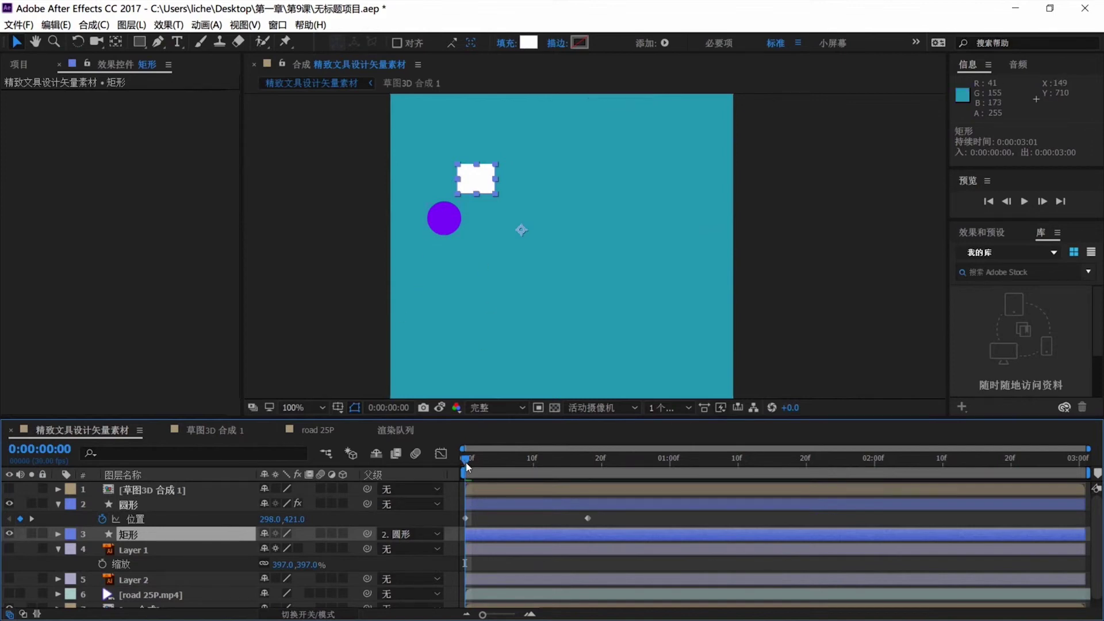
{"action": "left_click_drag", "start_coordinate": [467, 467], "coordinate": [443, 464]}
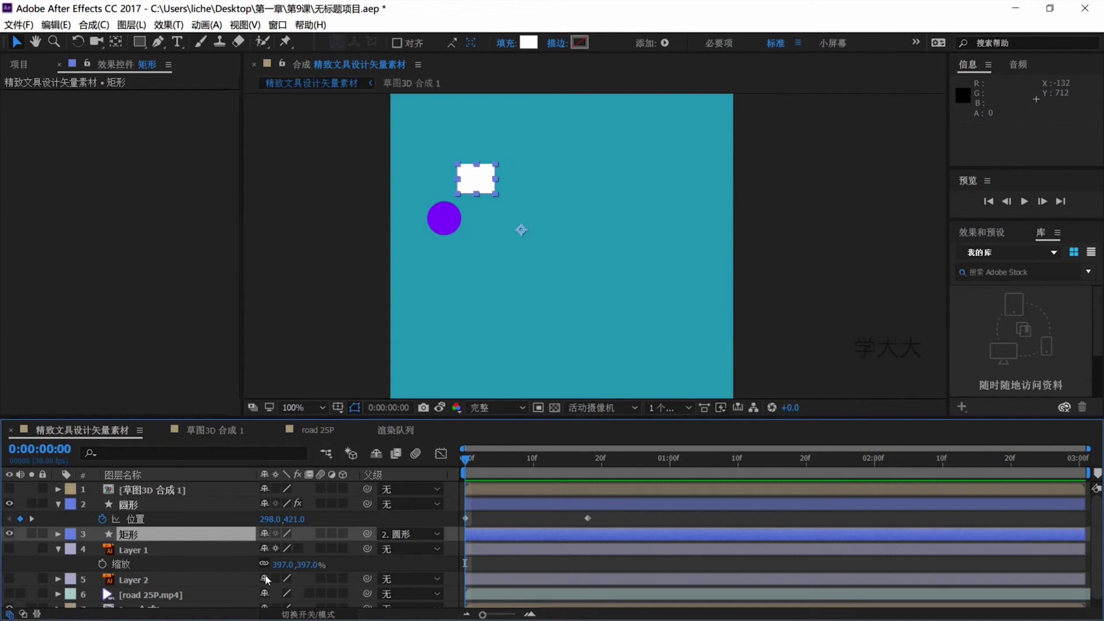
Hide the layer switches columns, show the transfer controls columns, and browse the blending modes available for the 圆形 layer
{"action": "left_click", "coordinate": [10, 614]}
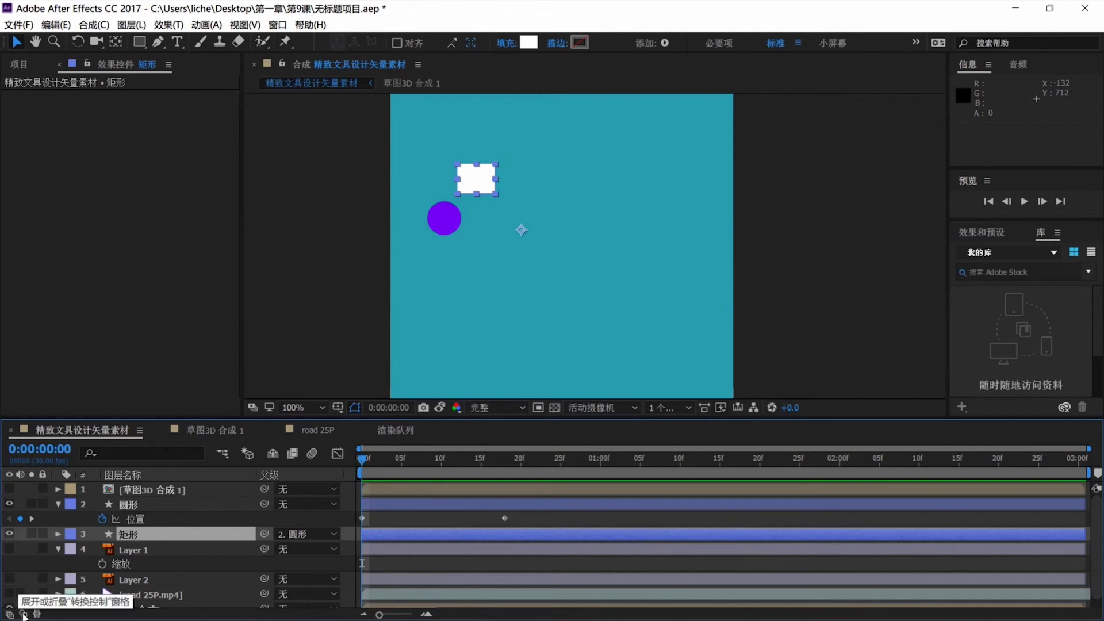
{"action": "left_click", "coordinate": [24, 614]}
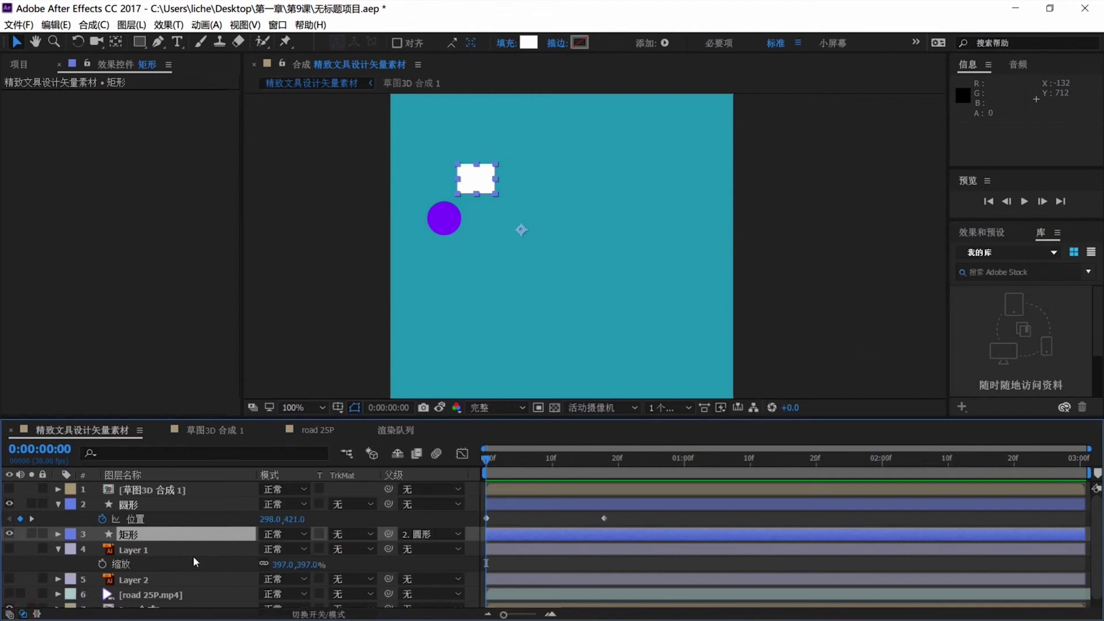
{"action": "left_click", "coordinate": [298, 504]}
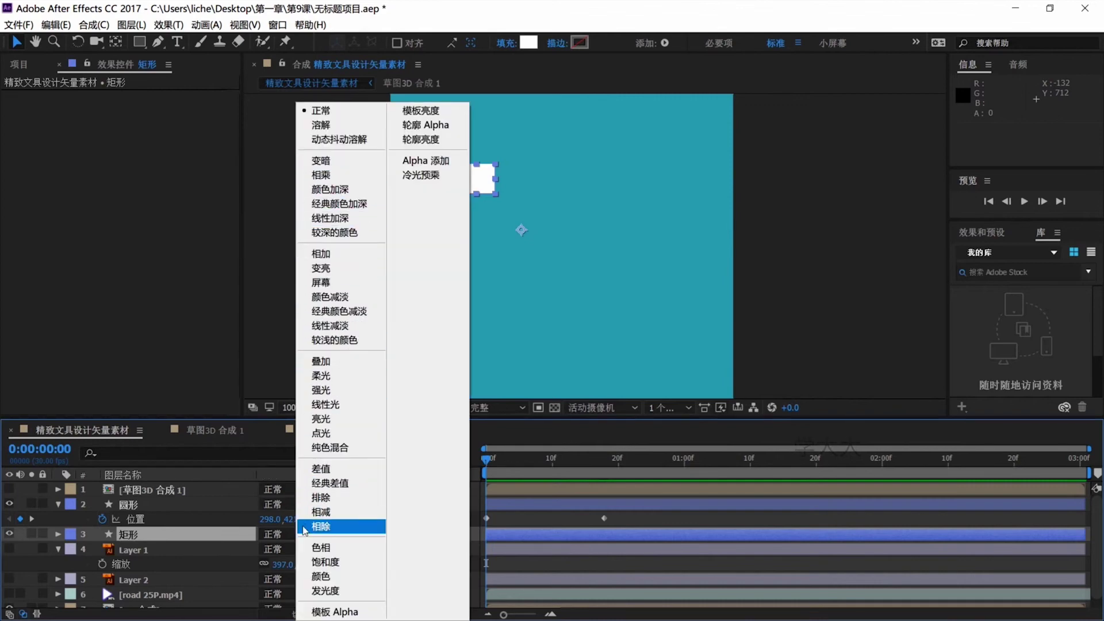
{"action": "left_click", "coordinate": [250, 522]}
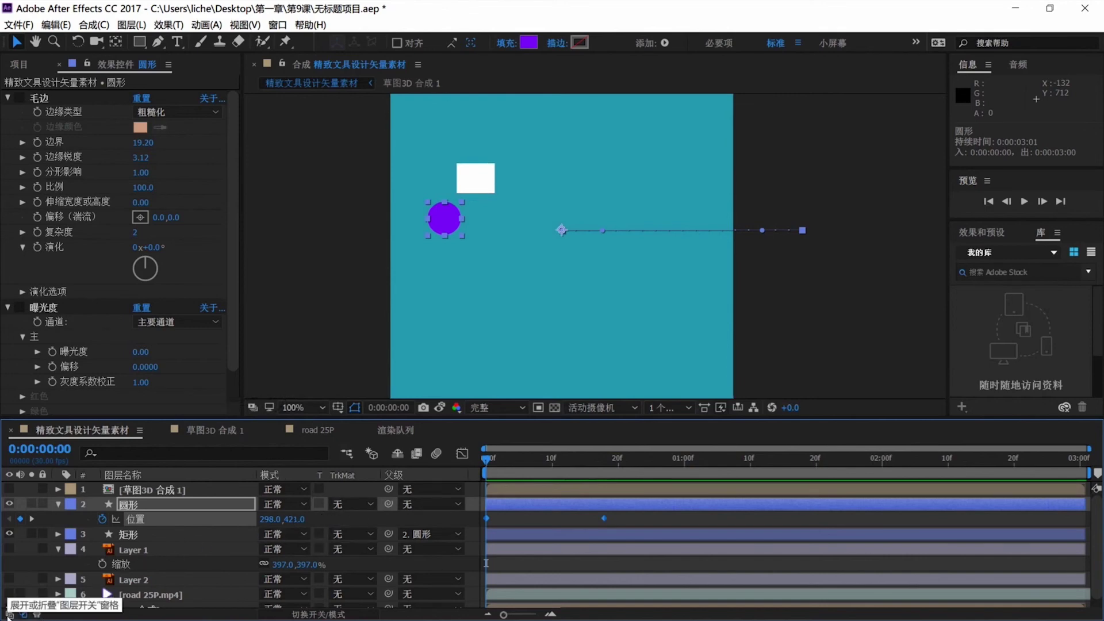
Swap the timeline columns between layer switches and transfer controls, and show and hide the in, out, duration and stretch columns
{"action": "left_click", "coordinate": [37, 614]}
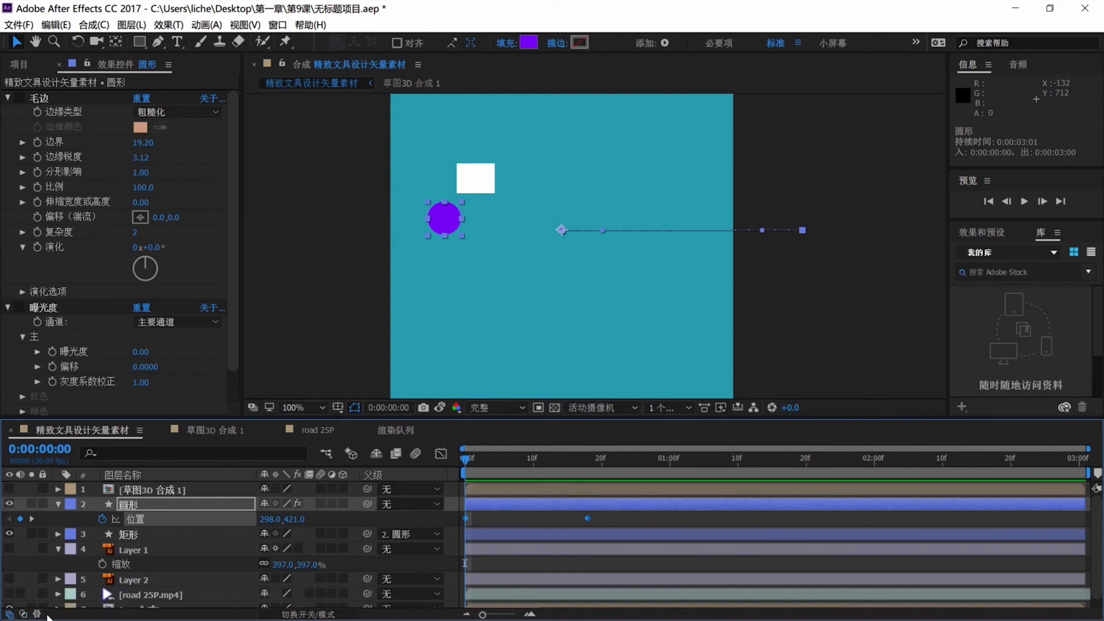
{"action": "left_click", "coordinate": [40, 615]}
{"action": "left_click", "coordinate": [45, 614]}
{"action": "left_click", "coordinate": [44, 614]}
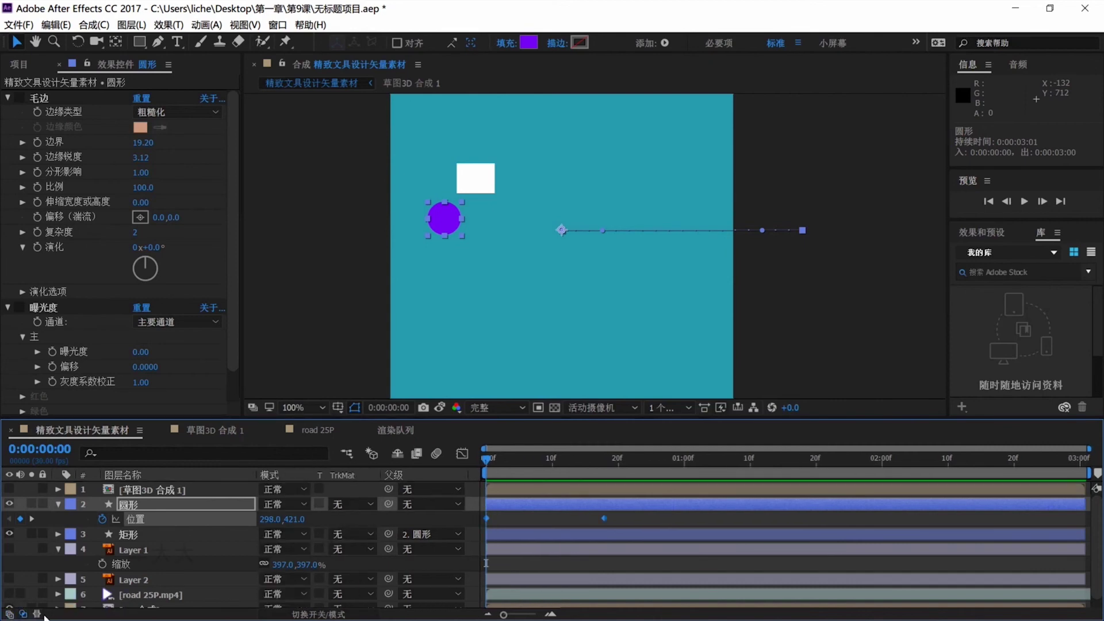
{"action": "left_click", "coordinate": [38, 615]}
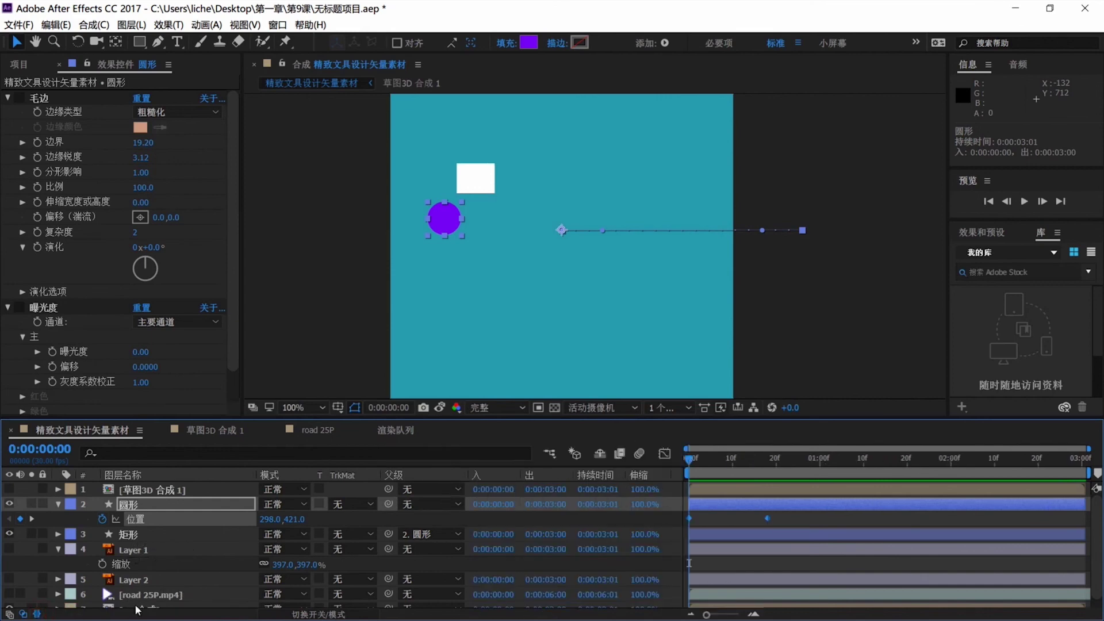
{"action": "left_click", "coordinate": [38, 615]}
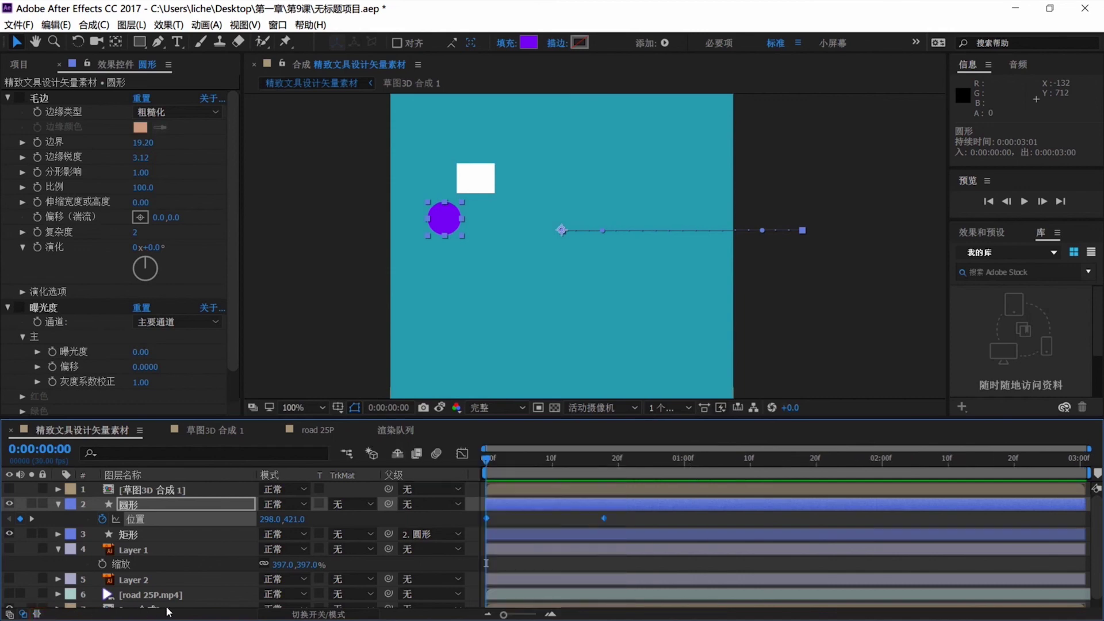